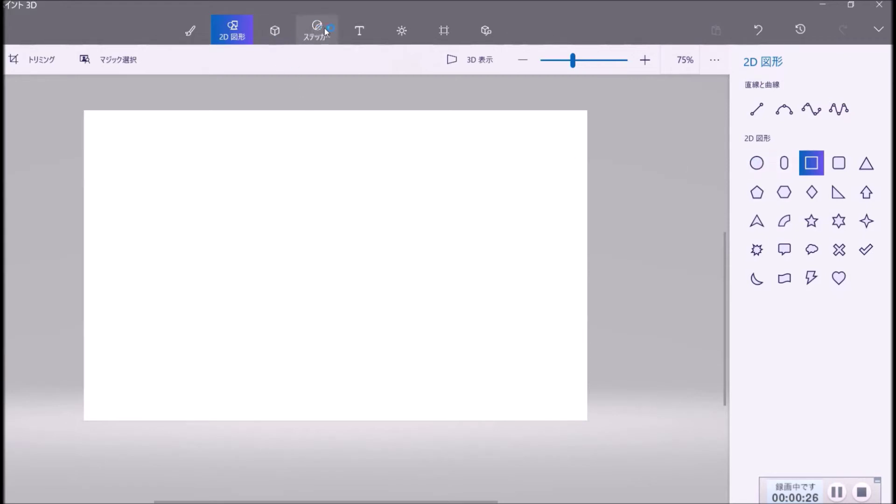
- Draw a rectangle across the full canvas width and fill it green
left_click(350, 31)
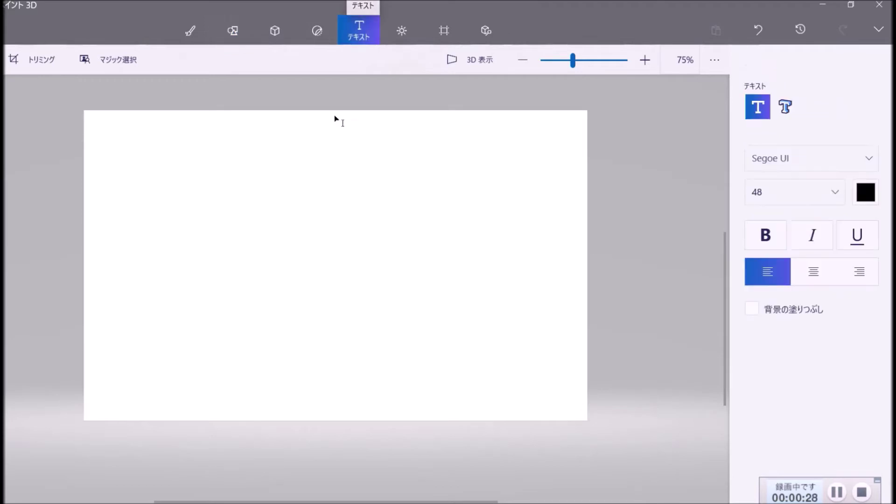
left_click(210, 24)
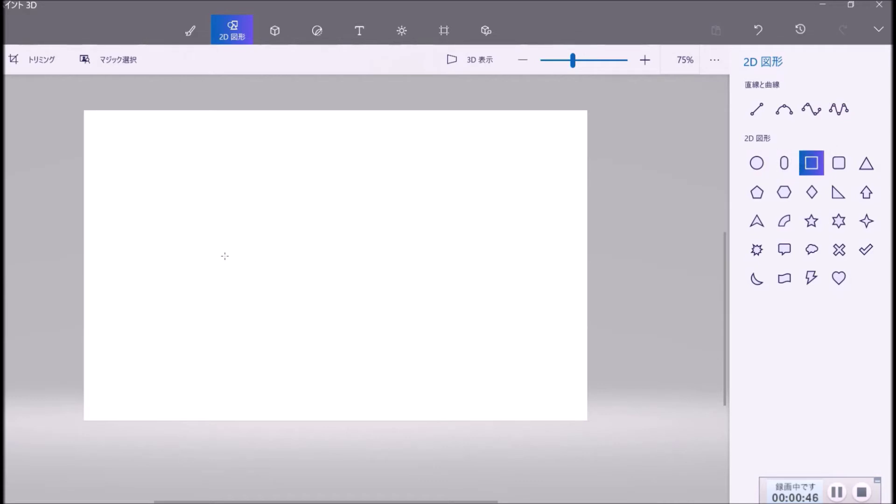
left_click_drag(78, 219, 604, 312)
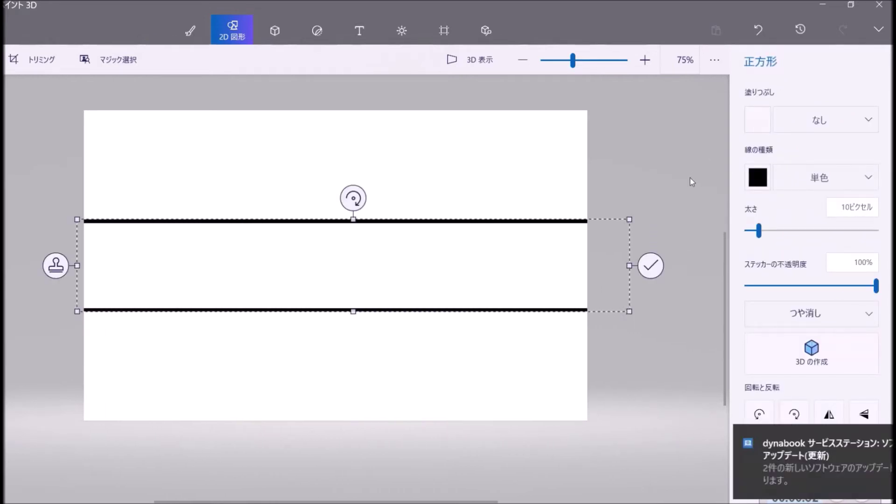
left_click(745, 125)
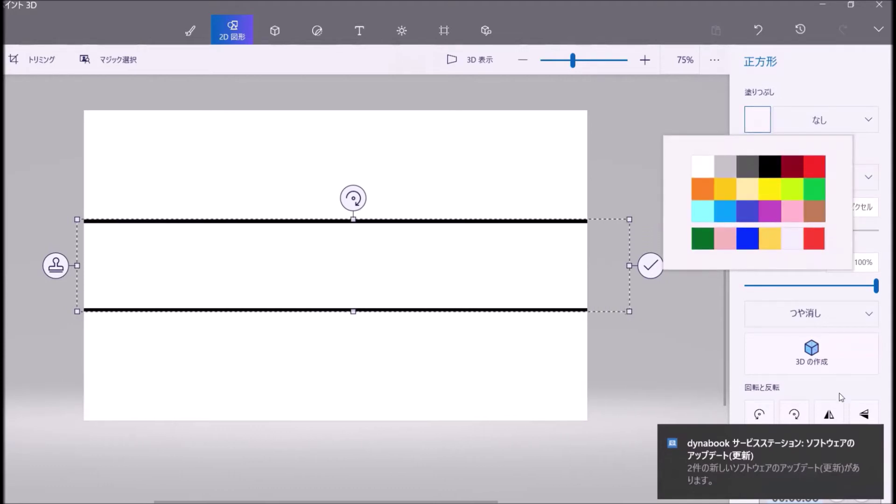
left_click(809, 192)
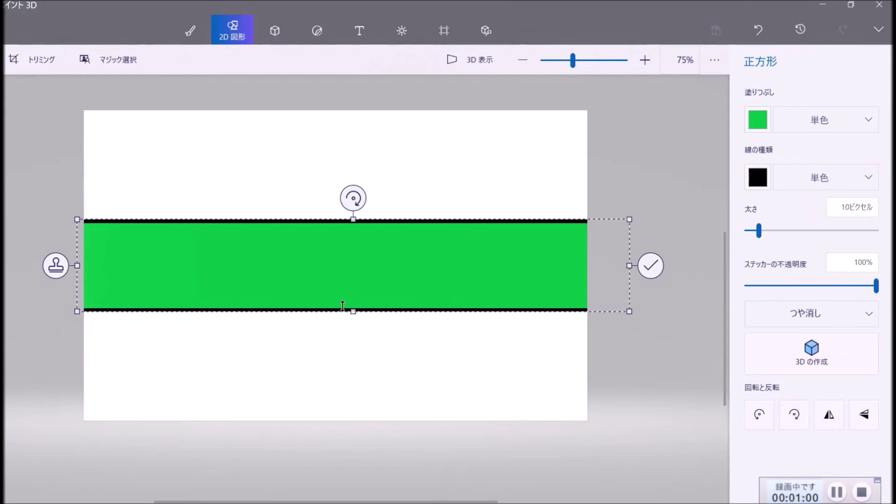
- Extend the band's bottom and top edges, then commit the black-outlined green band
left_click_drag(353, 311, 354, 324)
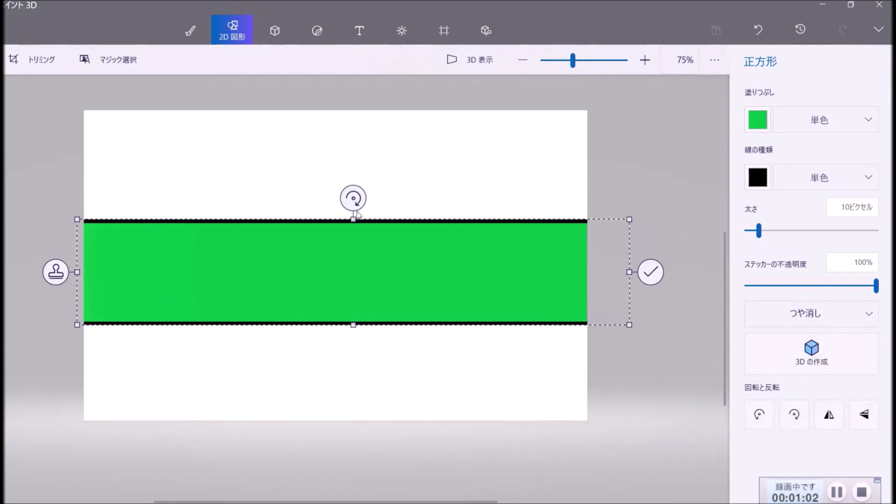
left_click_drag(353, 220, 353, 216)
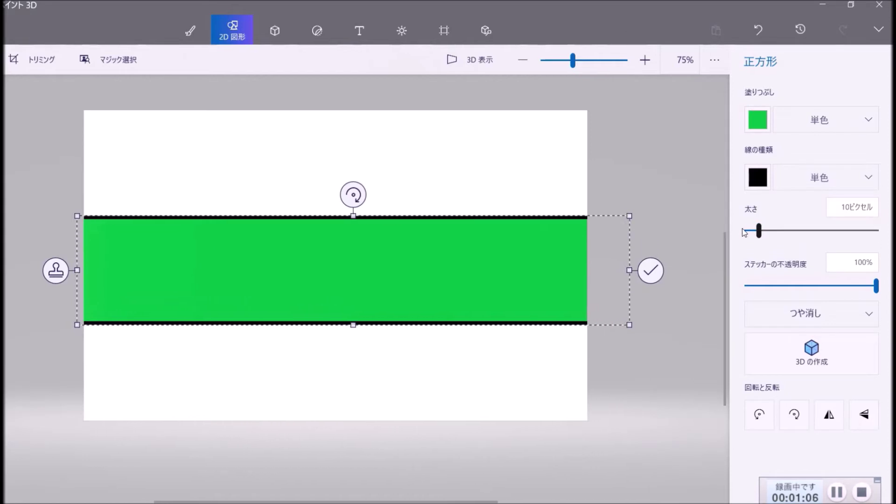
scroll(752, 232, "up", 8)
scroll(750, 234, "down", 4)
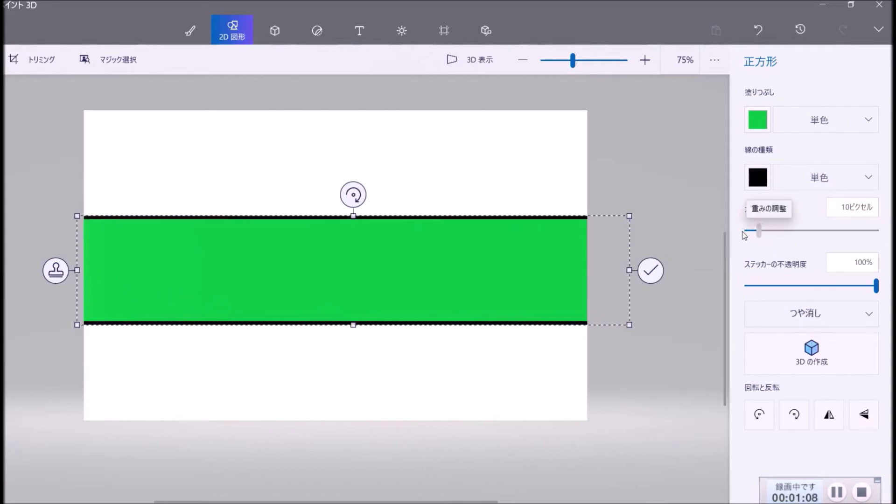
scroll(748, 235, "up", 3)
scroll(746, 236, "down", 7)
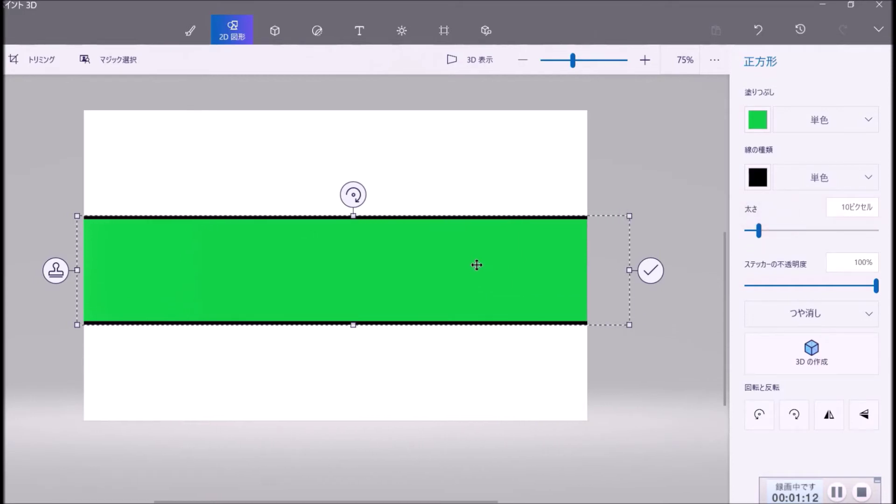
left_click(577, 153)
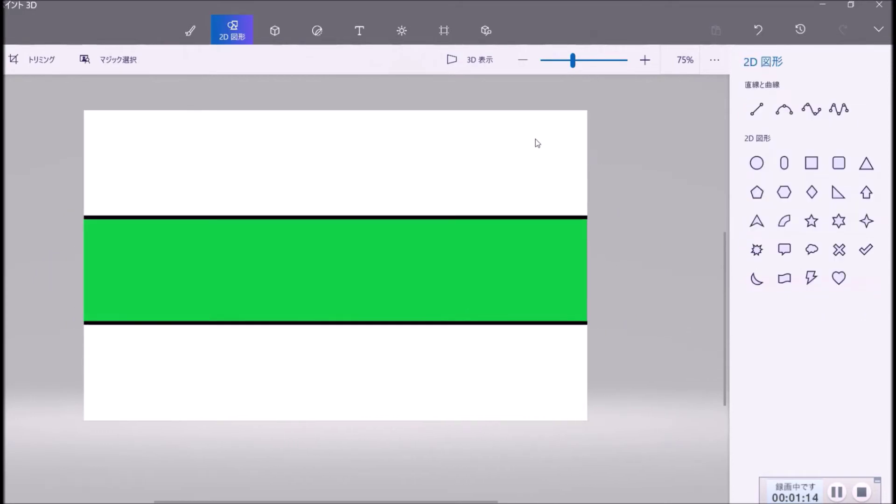
- Type 'Ken's English' on the green band at font size 94
left_click(343, 28)
left_click(140, 251)
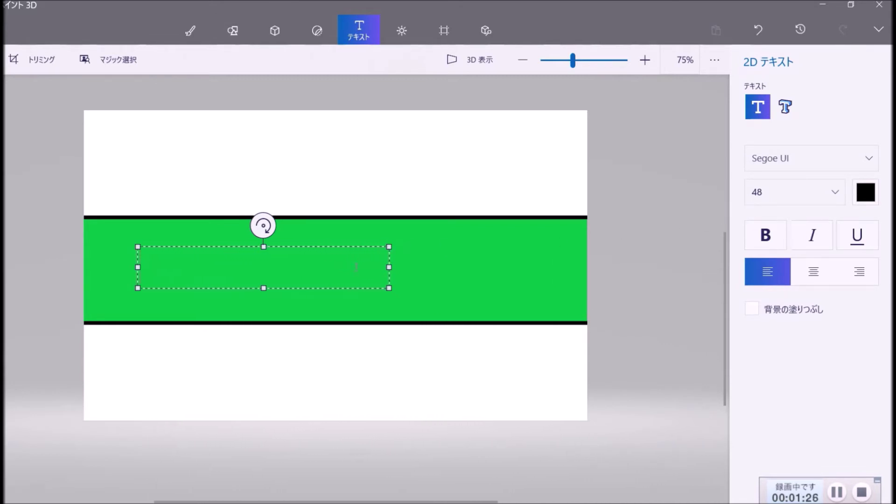
type("K")
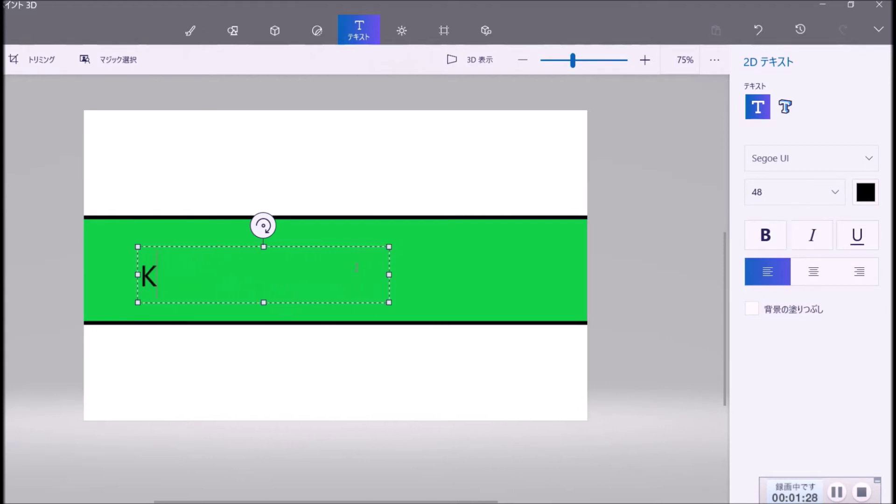
type("en's ER")
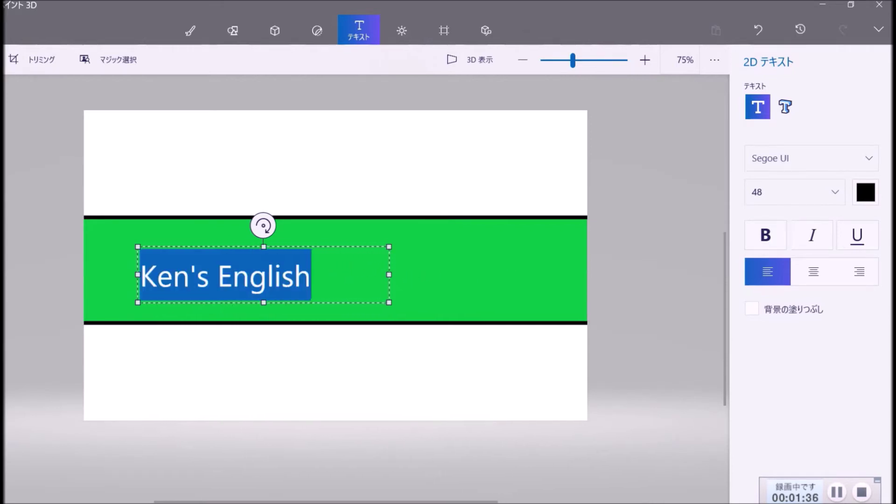
left_click(801, 196)
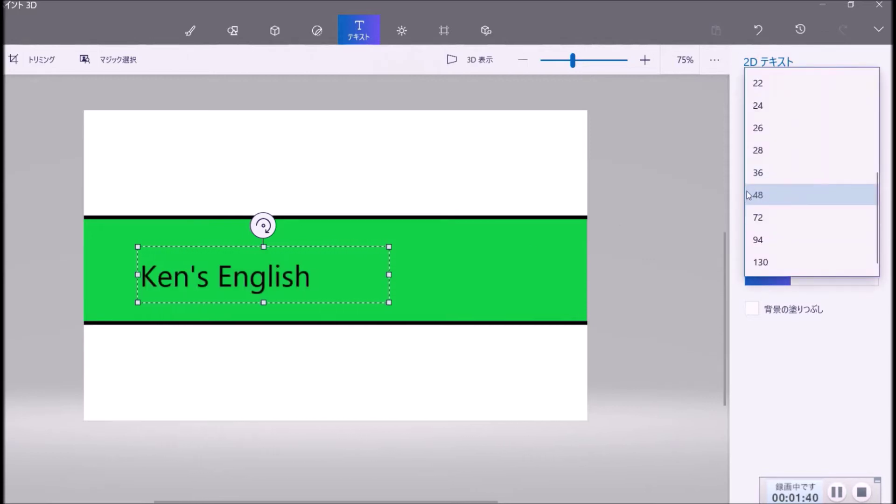
left_click(748, 238)
- Fit the title box to the band, make the text centred and bold, and commit it
left_click_drag(388, 350, 676, 350)
left_click_drag(589, 241, 532, 213)
left_click_drag(597, 320, 587, 321)
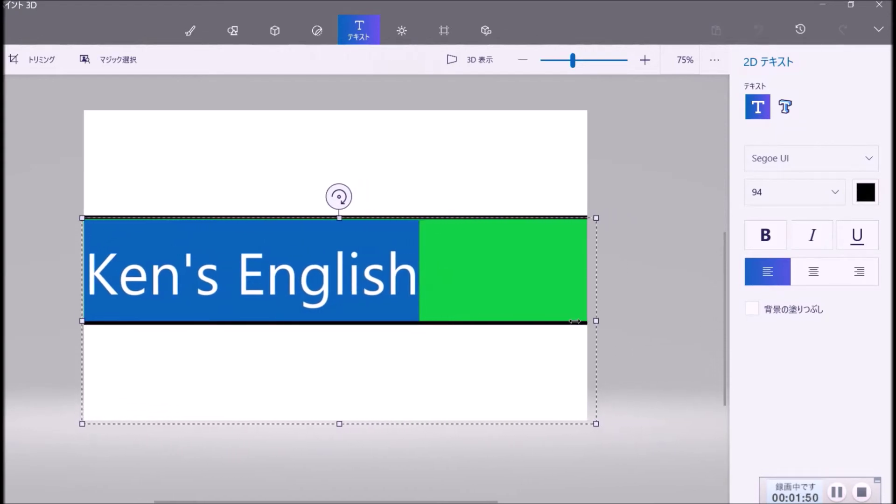
left_click(798, 274)
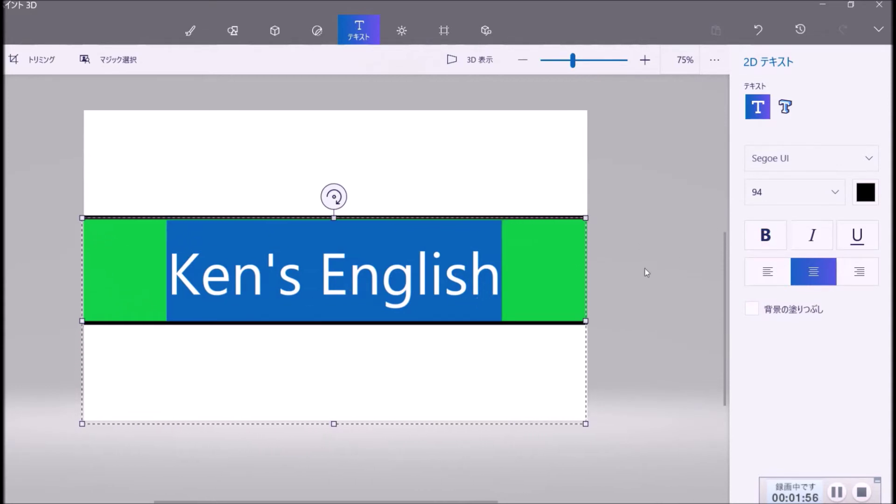
left_click(746, 237)
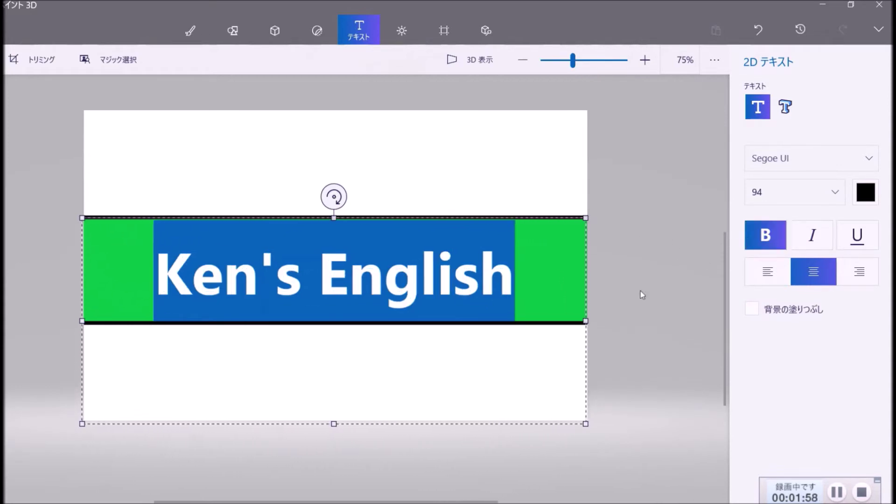
left_click(530, 294)
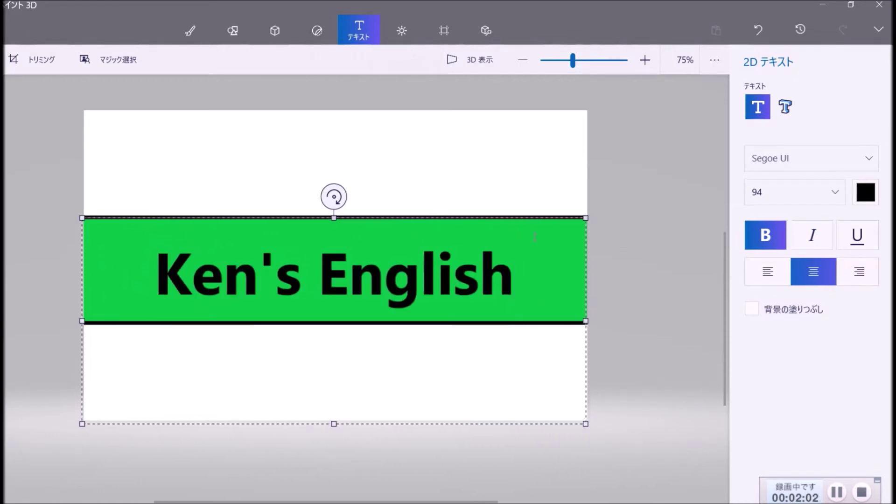
left_click(634, 192)
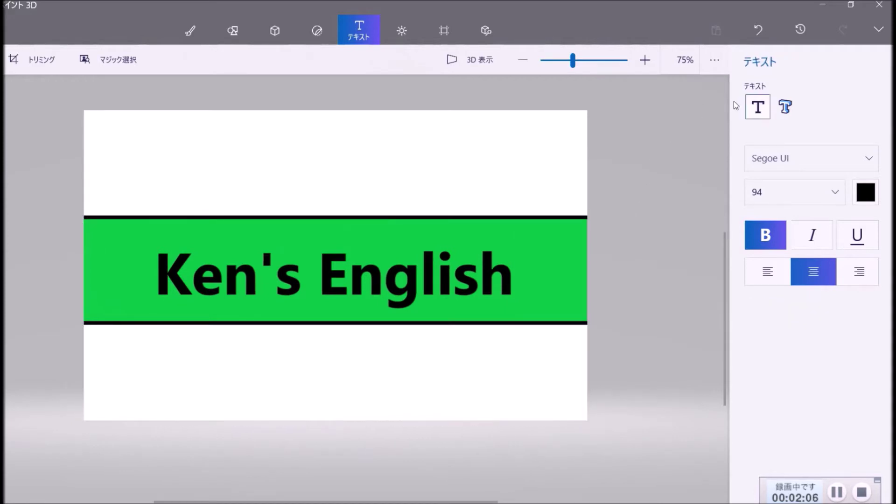
- Place a canvas-wide 2D text box above the band with font size 48
left_click(747, 107)
left_click(160, 148)
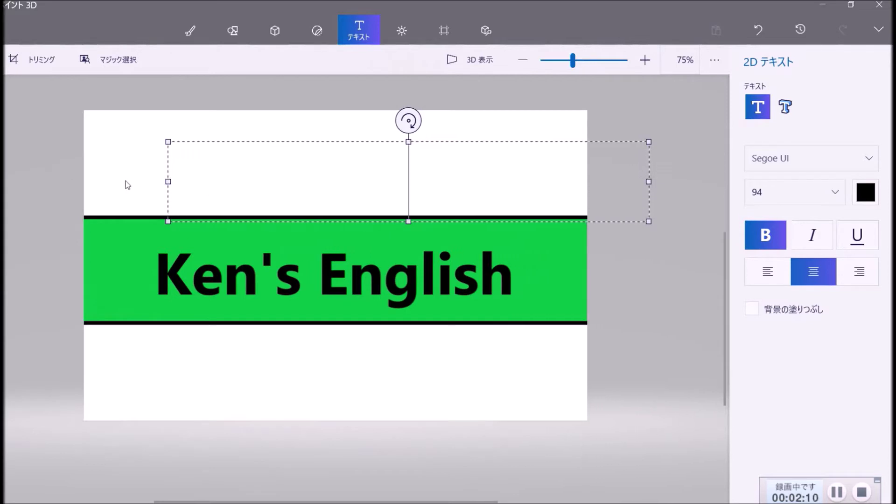
left_click_drag(168, 181, 82, 182)
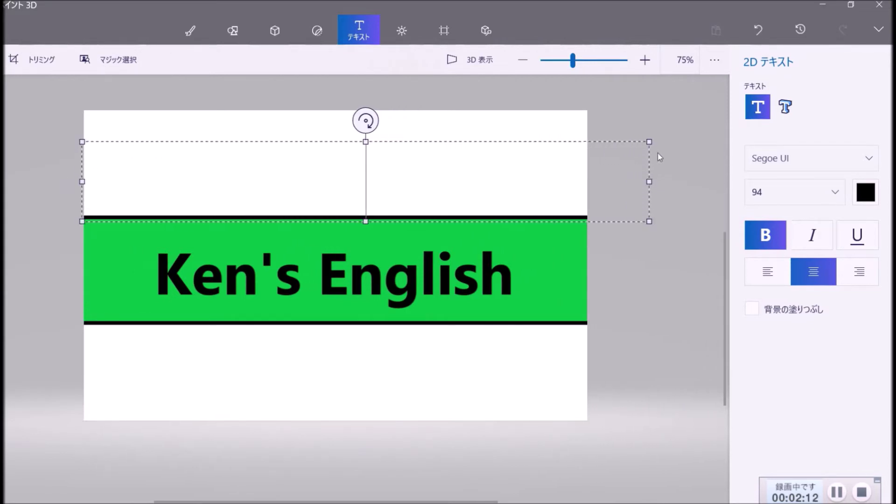
left_click_drag(634, 181, 576, 182)
left_click(808, 191)
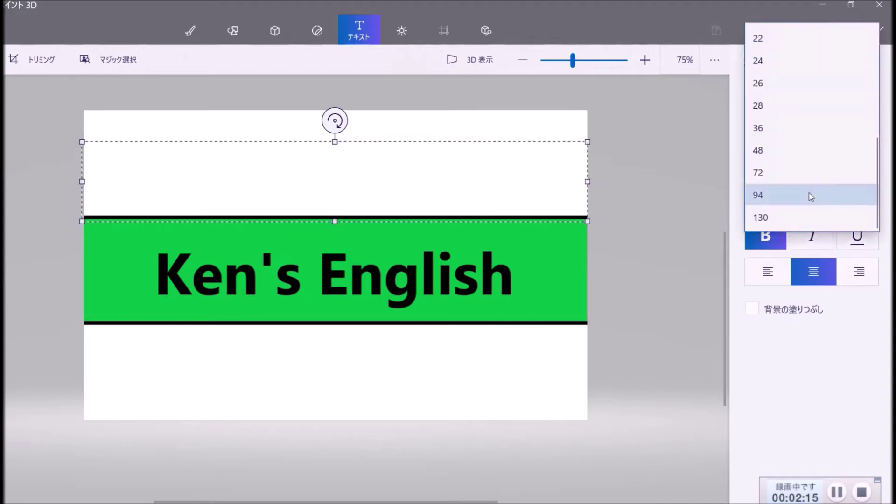
left_click(793, 173)
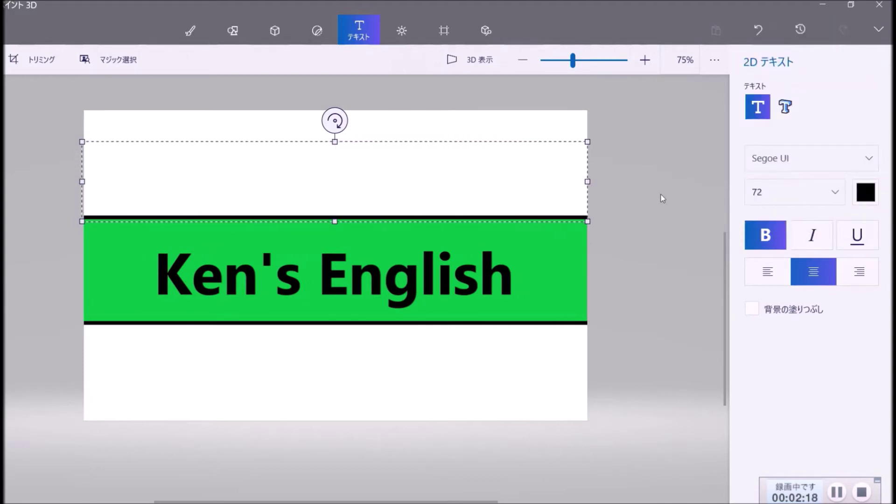
left_click(815, 195)
left_click(795, 177)
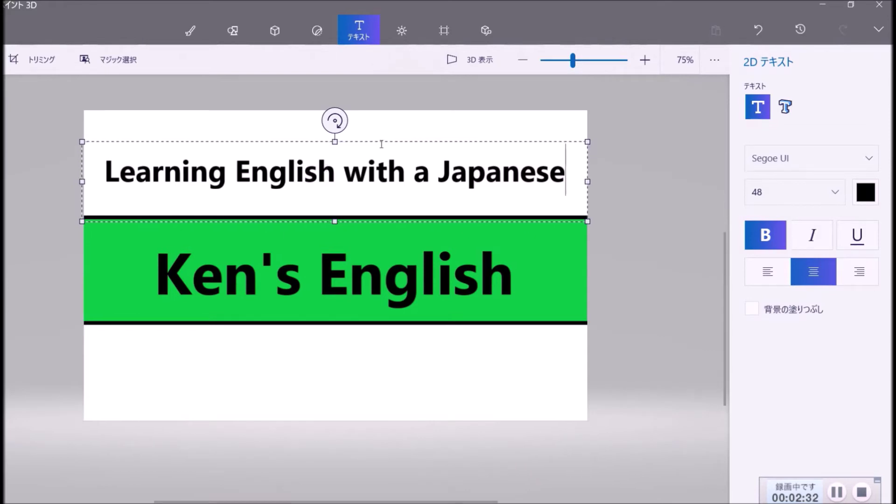
- Split the tagline into 'Learning English / with a Japanese man', position it, and commit
left_click_drag(377, 139, 376, 111)
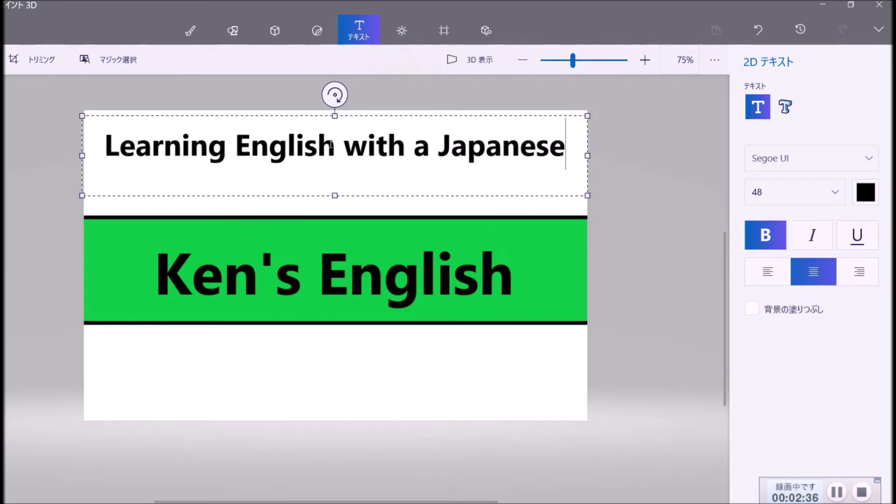
key("Return")
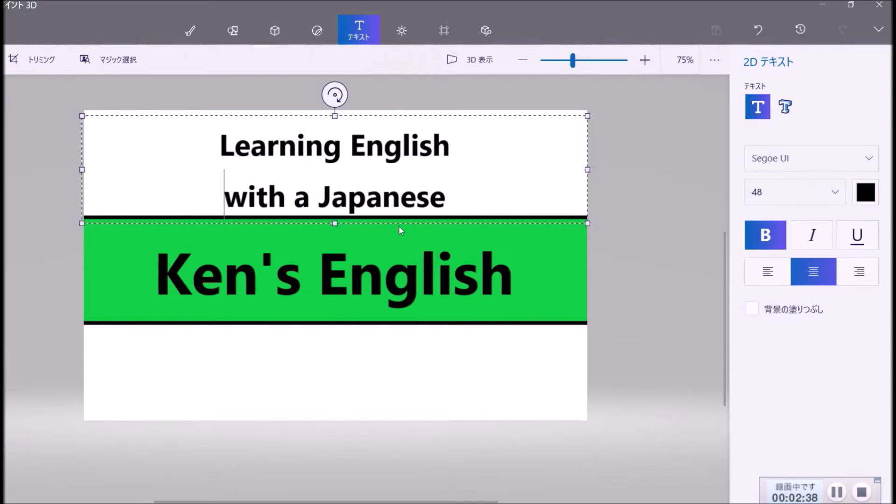
left_click(463, 192)
type("man")
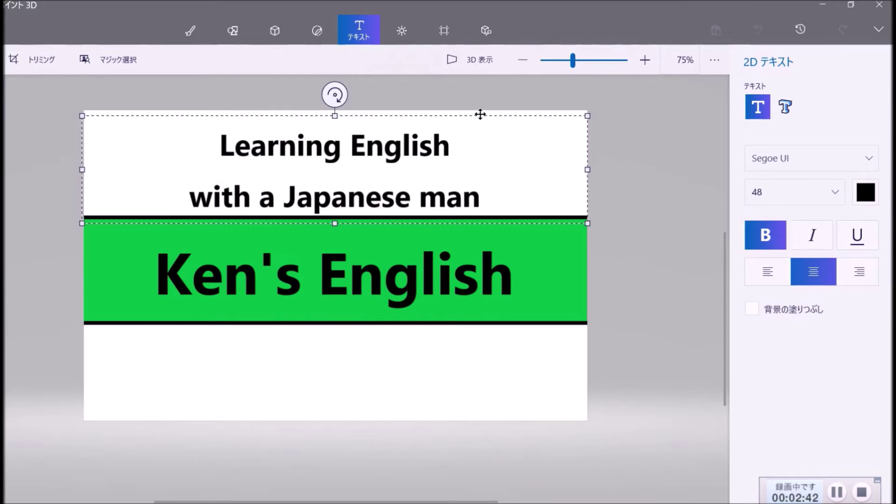
left_click_drag(480, 114, 480, 108)
left_click(664, 202)
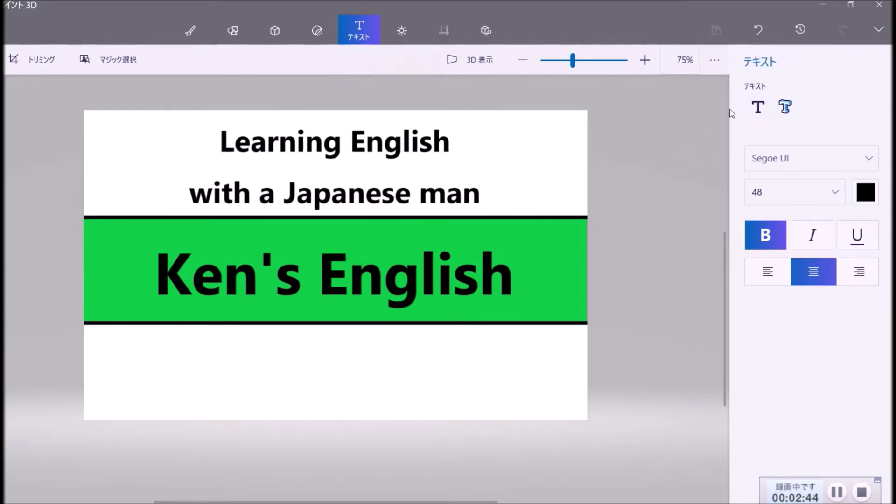
- Paste 'Please subscribe to the channel' below the band on one centred line and commit it
left_click(748, 112)
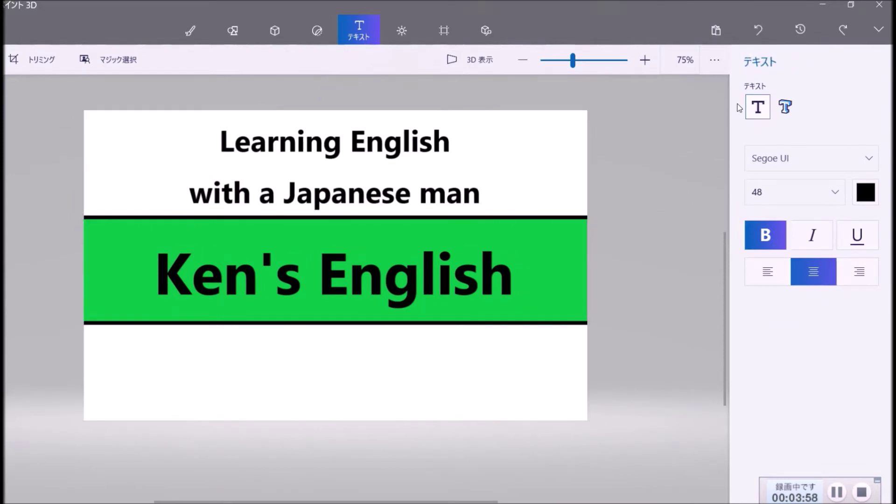
left_click(746, 108)
left_click(88, 347)
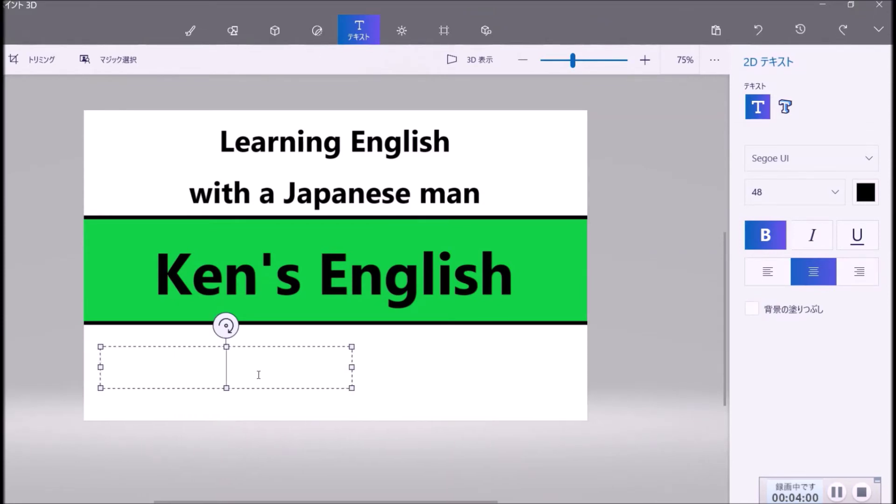
type("Please subscribe to the channel")
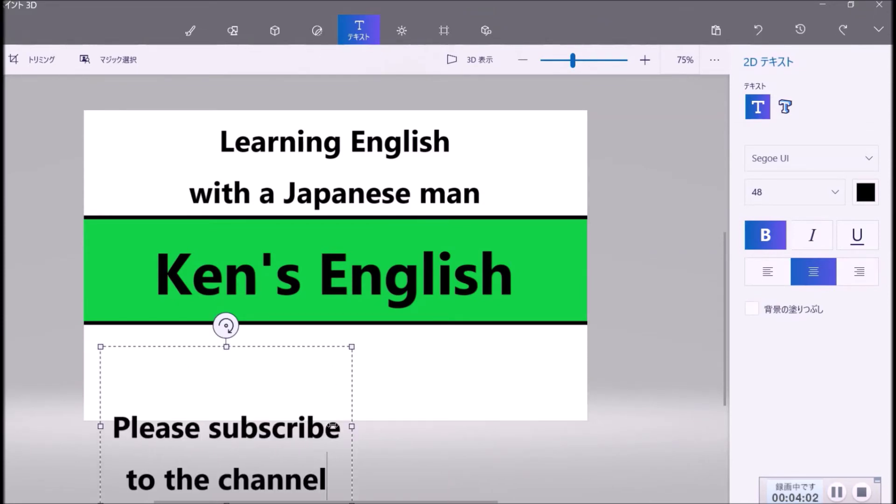
left_click_drag(352, 426, 604, 409)
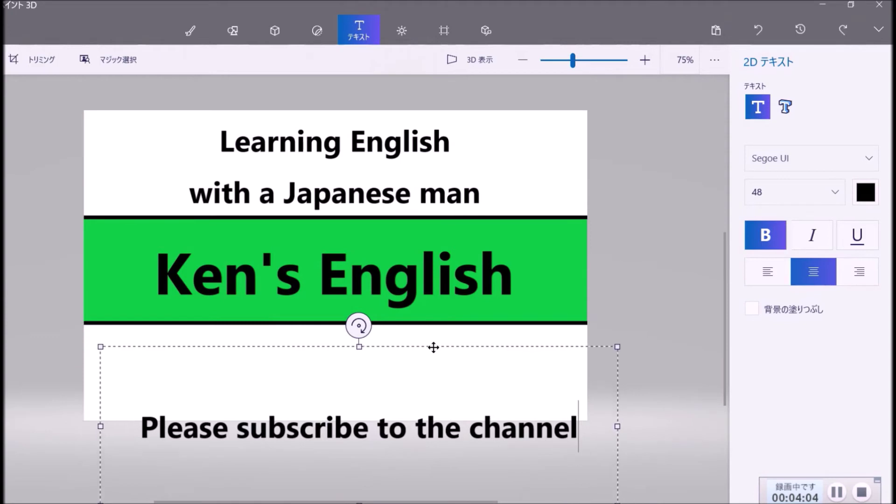
left_click(364, 369)
key("Delete")
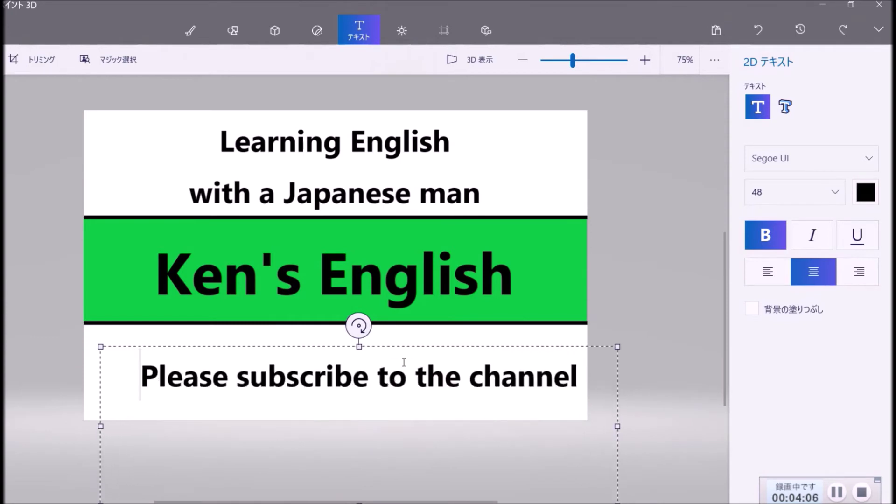
left_click_drag(406, 345, 386, 322)
mouse_move(576, 410)
left_mouse_down()
mouse_move(558, 410)
mouse_move(565, 407)
left_mouse_up()
left_click(659, 402)
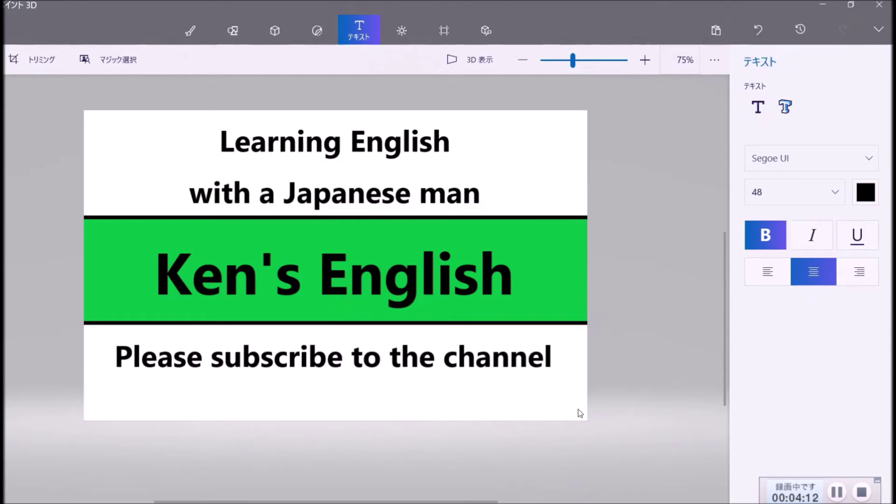
scroll(556, 411, "down", 1)
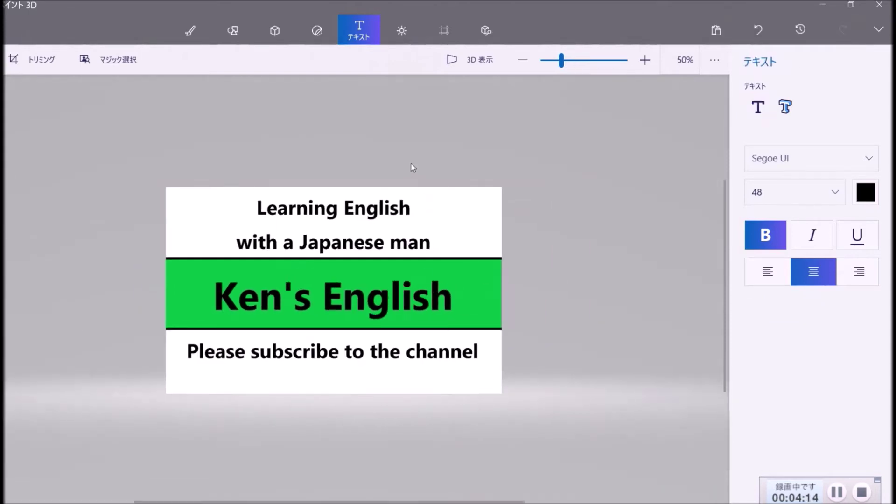
- Drag the canvas edges outward on all four sides to 1916 × 1358 px
left_click(441, 30)
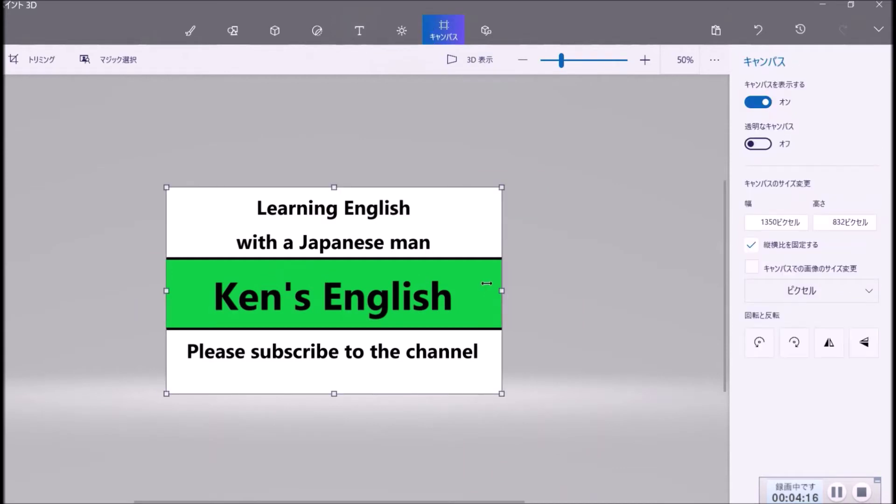
left_click_drag(487, 284, 565, 283)
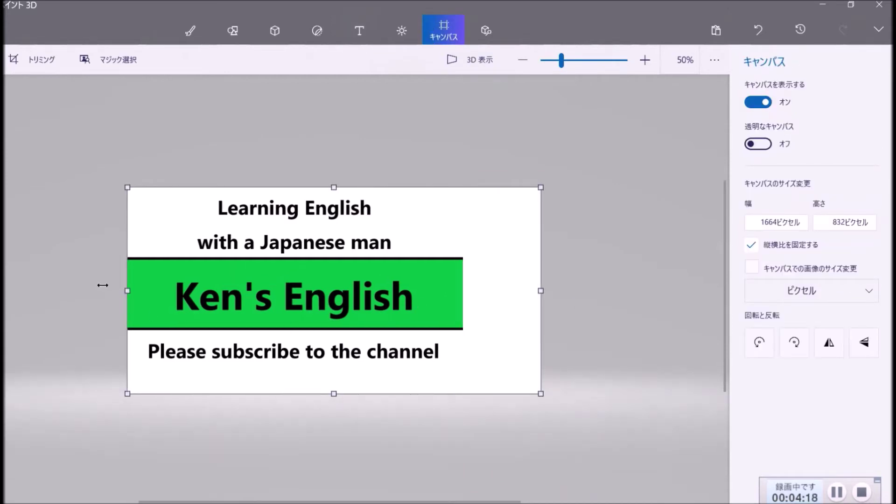
left_click_drag(103, 285, 44, 286)
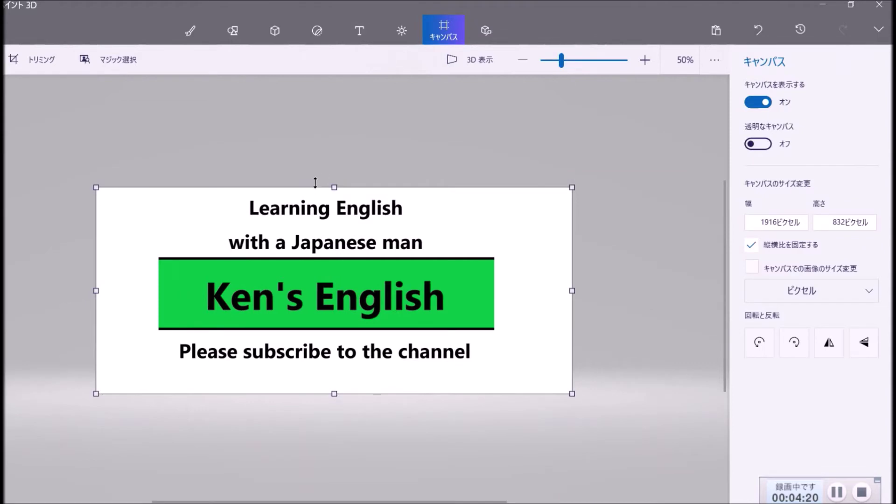
left_click_drag(315, 183, 318, 125)
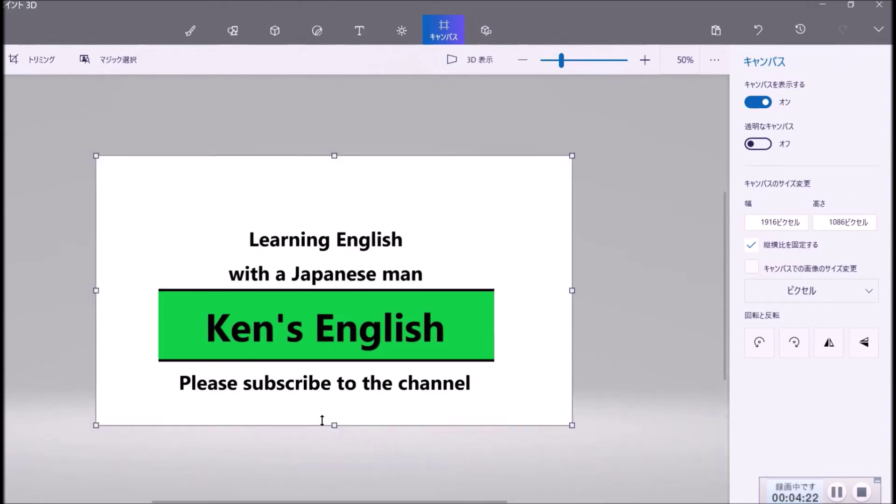
left_click_drag(322, 421, 328, 492)
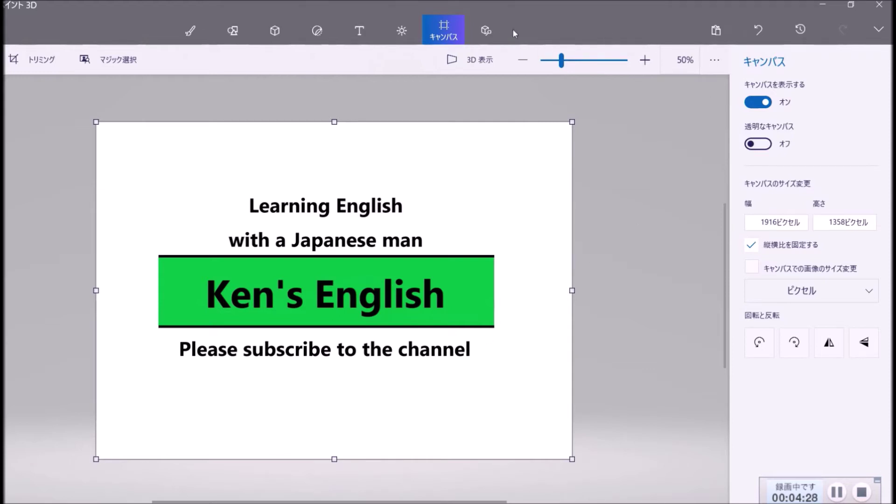
- Draw a trial circle over the title area and set its fill to none
left_click(232, 29)
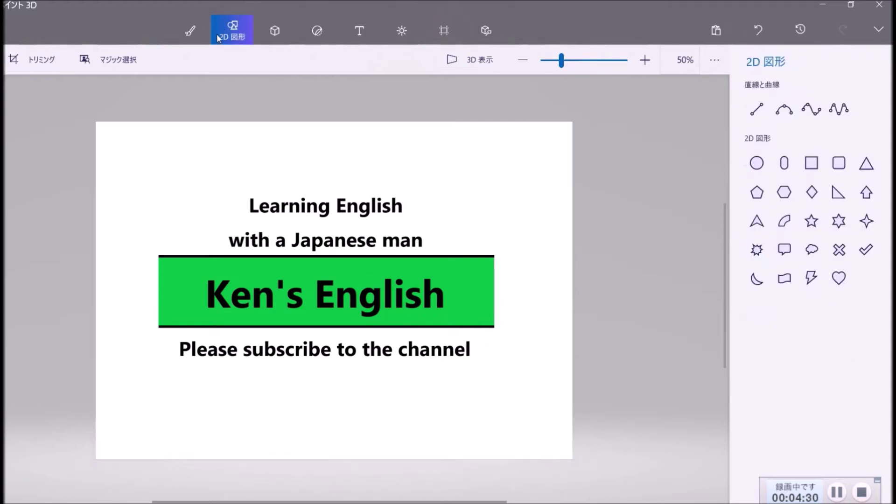
left_click(756, 163)
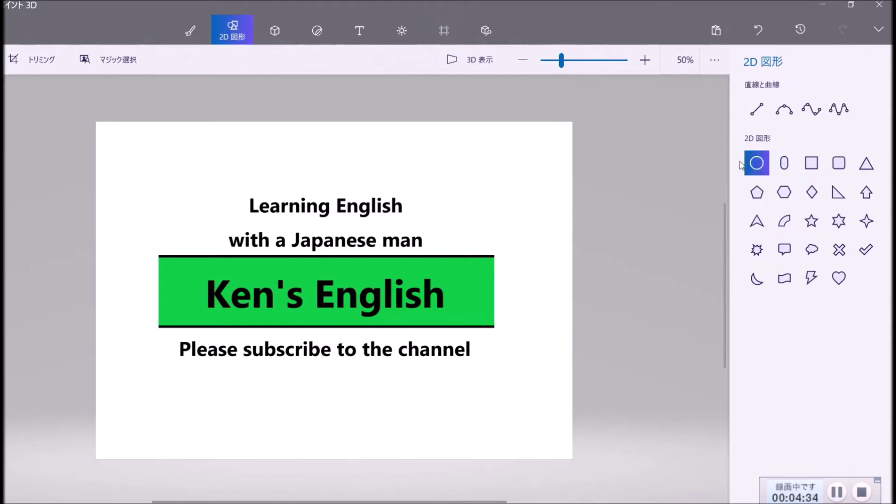
left_click_drag(177, 160, 484, 431)
mouse_move(395, 377)
left_mouse_down()
mouse_move(374, 360)
mouse_move(392, 376)
left_mouse_up()
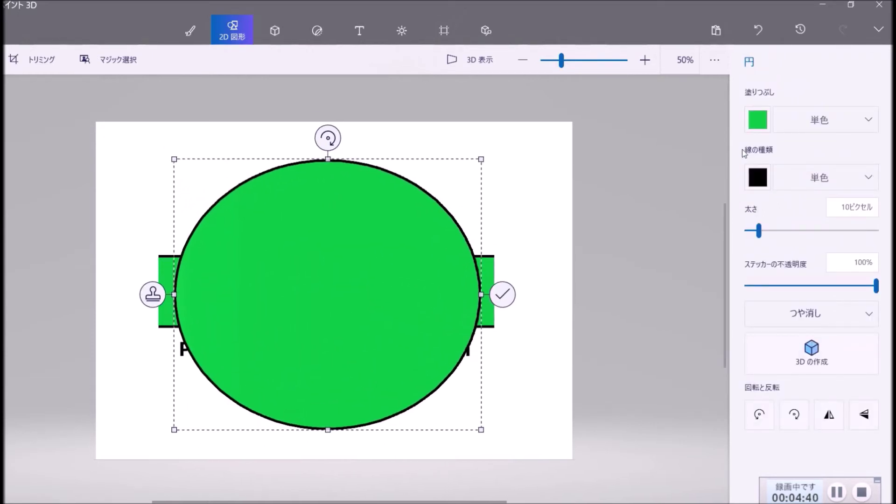
left_click(799, 123)
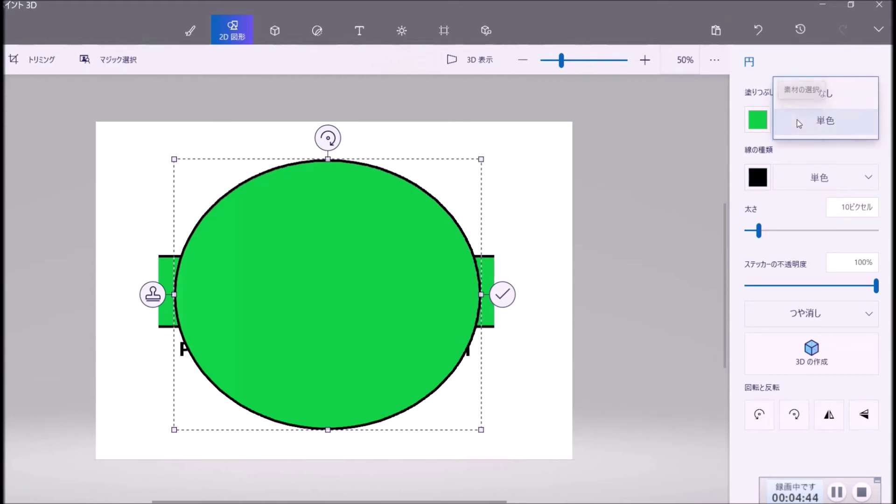
left_click(799, 98)
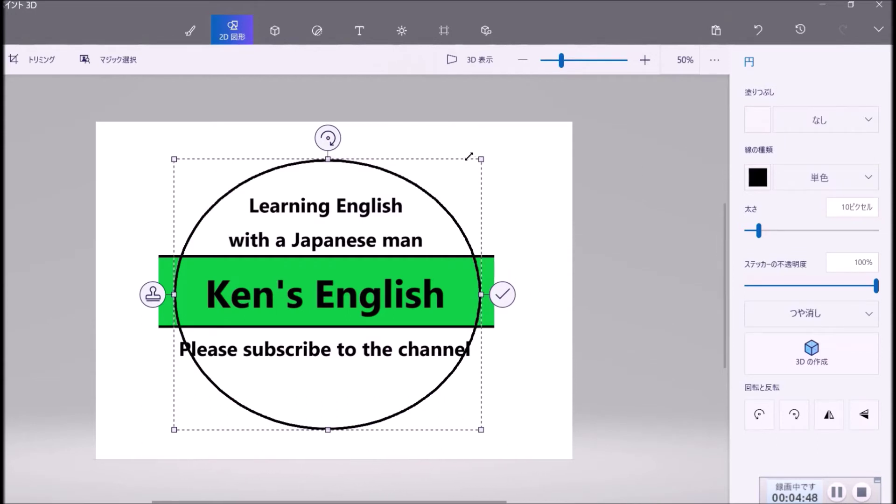
- Resize and reposition the trial circle, then delete it
left_click_drag(471, 153, 508, 146)
left_click_drag(459, 194, 450, 208)
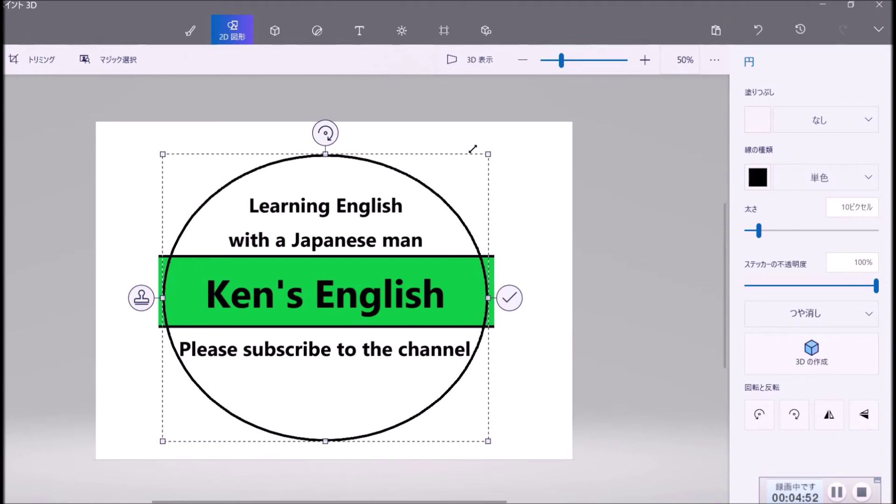
mouse_move(487, 153)
left_mouse_down()
mouse_move(492, 136)
mouse_move(494, 148)
left_mouse_up()
left_click_drag(406, 223, 404, 227)
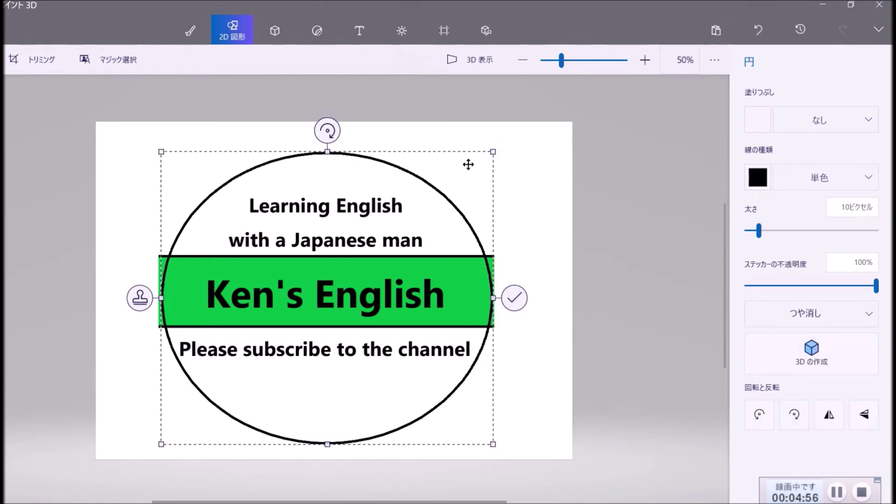
left_click_drag(487, 434, 471, 435)
left_click_drag(444, 337, 441, 341)
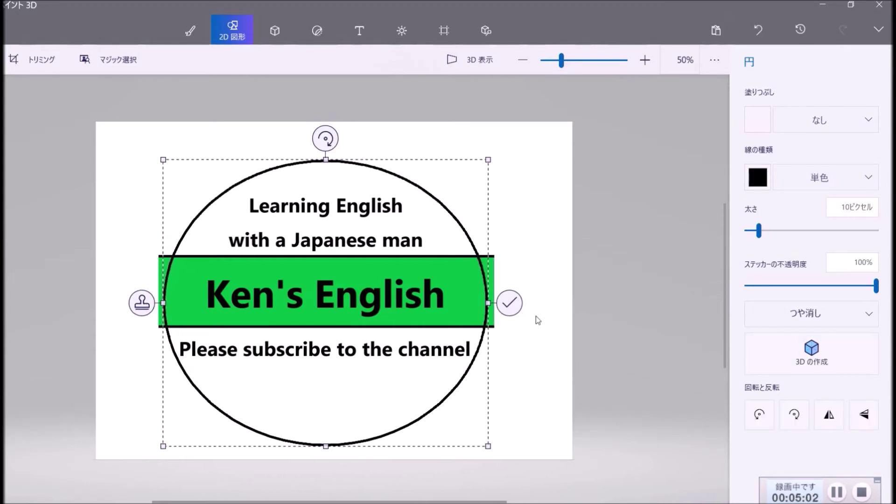
key("Delete")
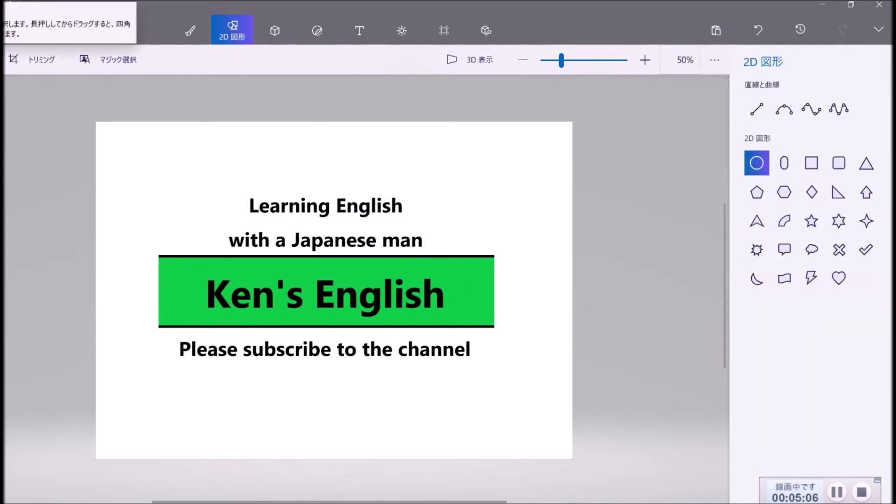
- Move 'to the channel' onto its own line under 'Please subscribe'
left_click_drag(162, 336, 480, 373)
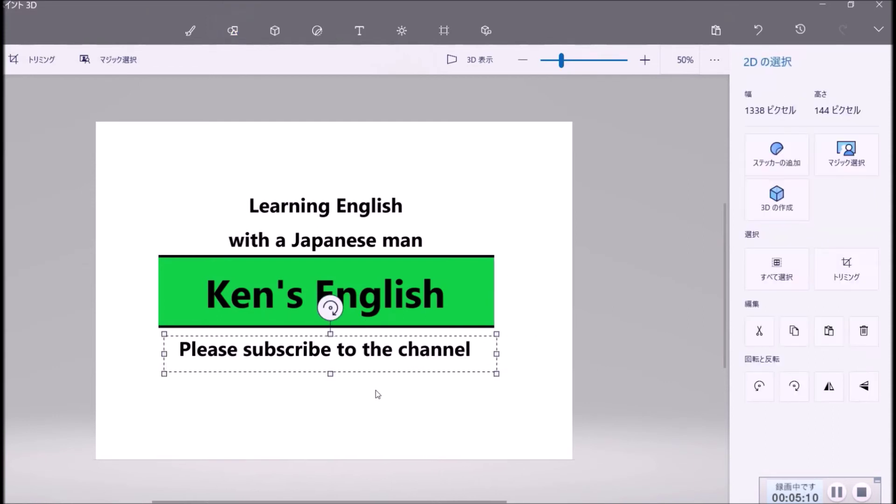
left_click(382, 396)
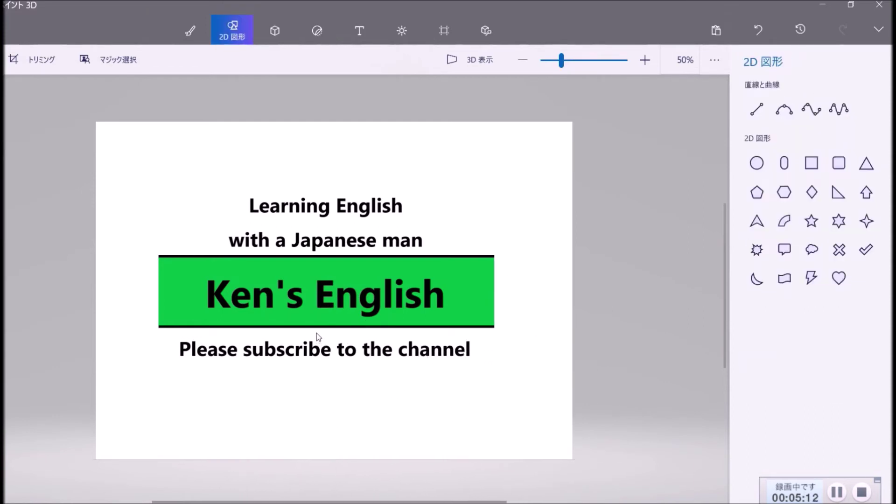
left_click_drag(330, 336, 443, 393)
left_click(530, 408)
left_click_drag(330, 332, 508, 378)
left_click_drag(457, 359, 318, 385)
left_click(444, 390)
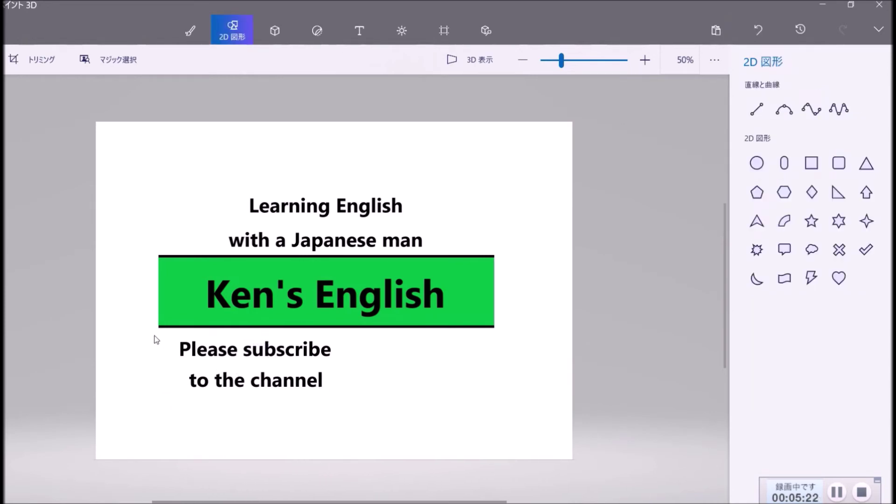
- Shift both subscribe lines right so they sit centred beneath the band
left_click_drag(169, 334, 410, 414)
left_click_drag(380, 374, 418, 371)
left_click(477, 368)
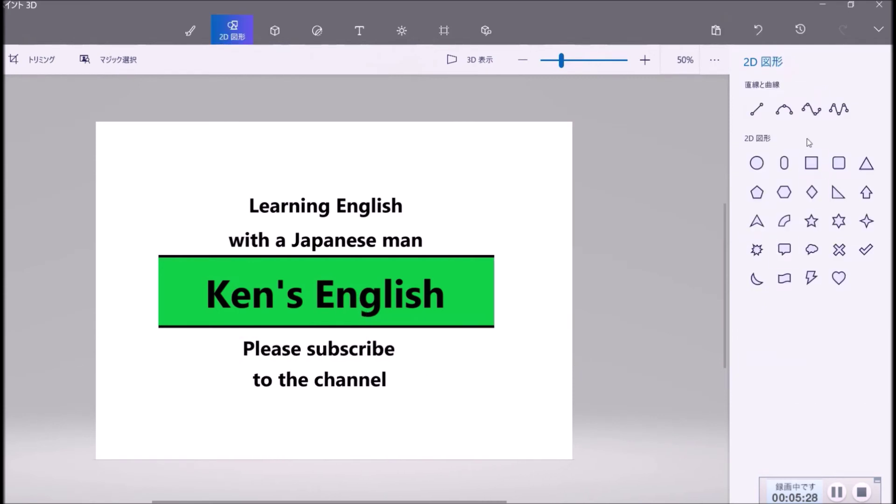
left_click(755, 164)
- Draw a black circle around all the text and commit it
left_click_drag(183, 163, 452, 424)
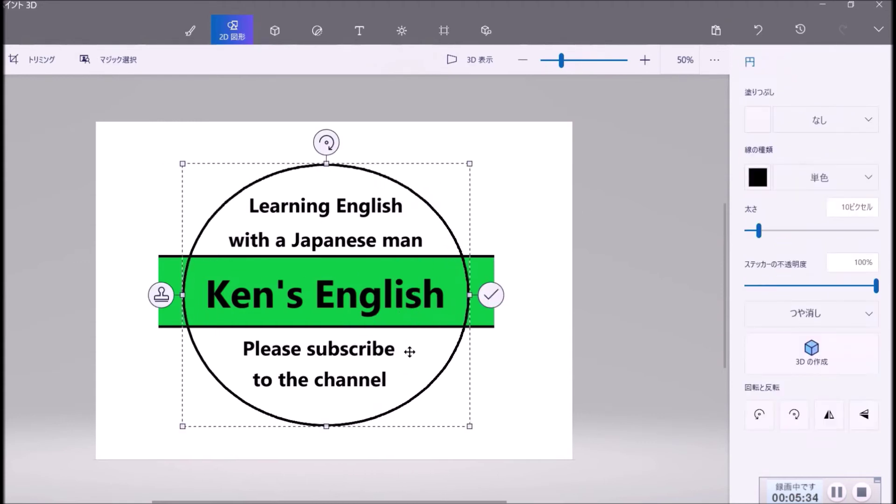
left_click_drag(410, 352, 408, 352)
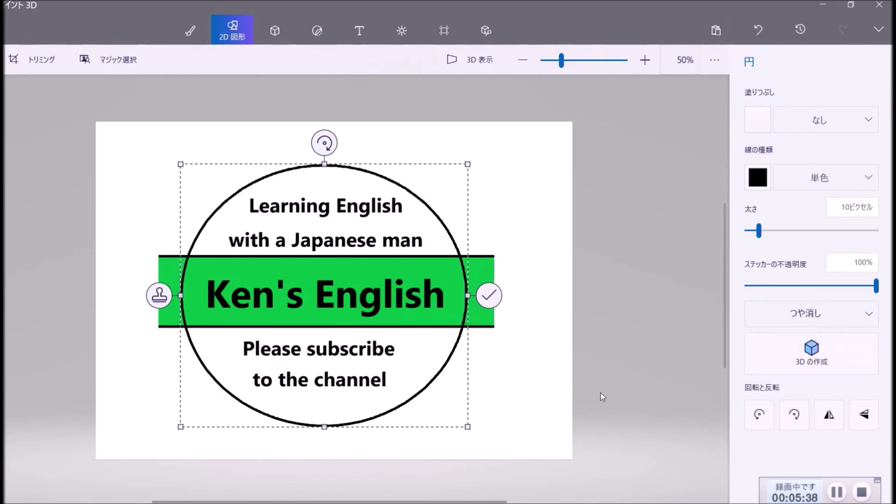
left_click(513, 368)
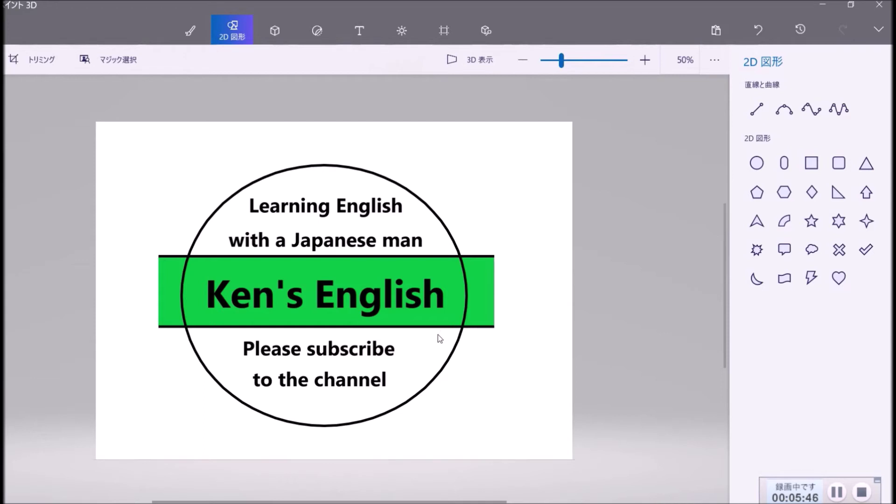
- Undo and redo the circle so the green bar lies over its outline
key("ctrl+z")
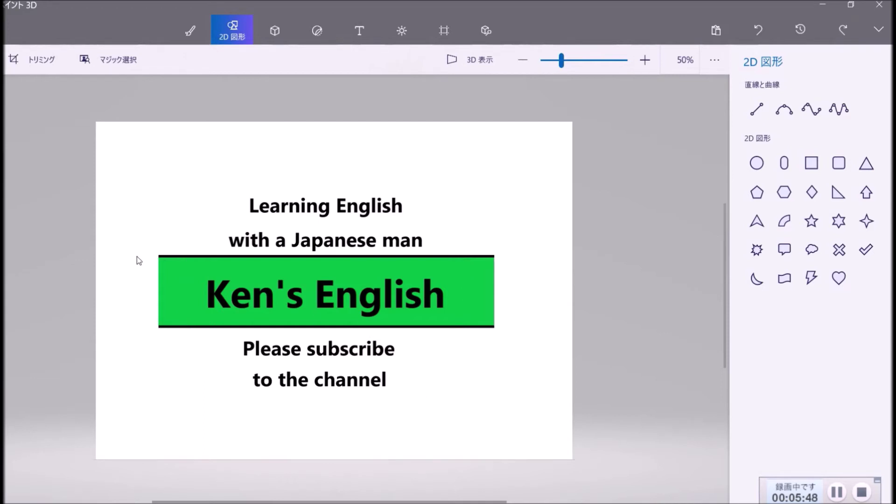
left_click_drag(153, 257, 489, 331)
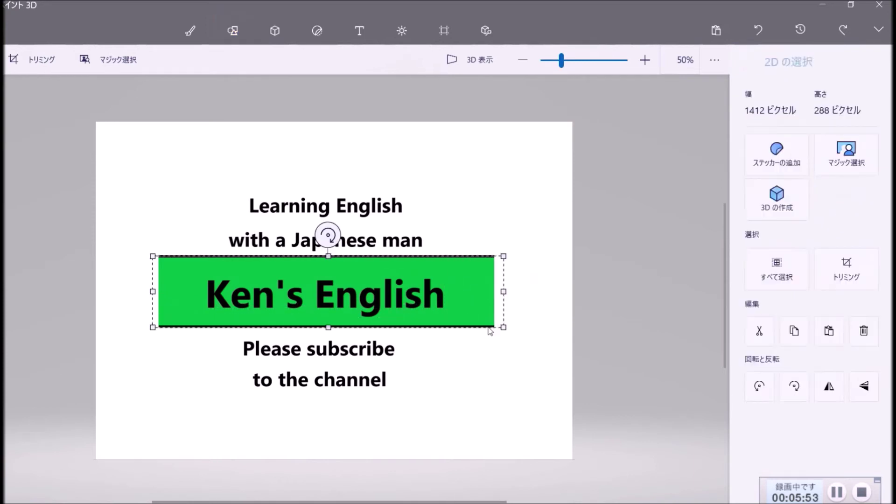
left_click(514, 354)
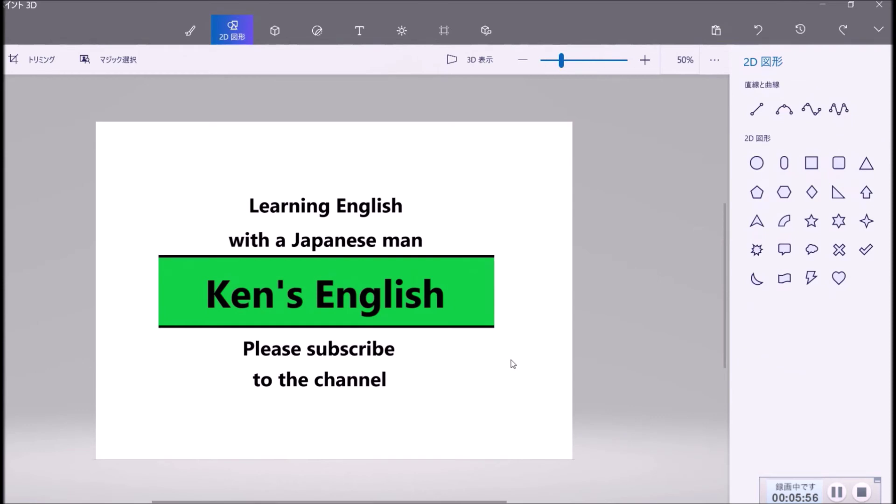
key("ctrl+y")
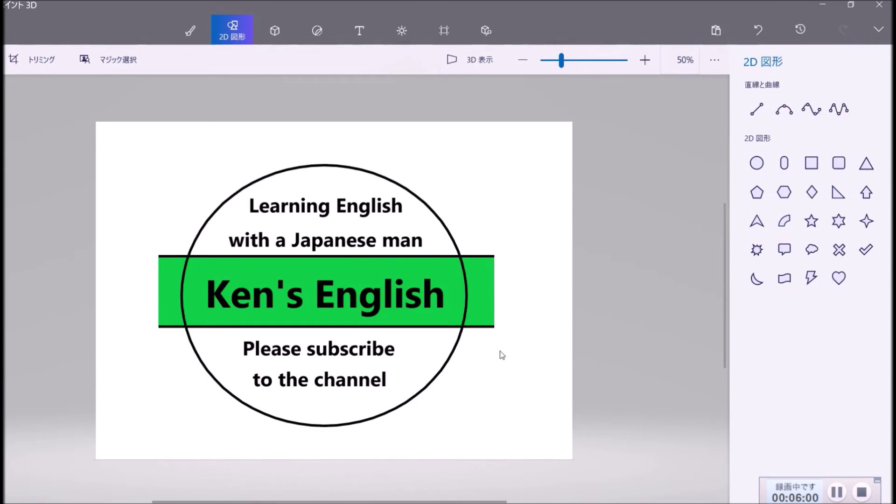
key("ctrl+y")
left_click(500, 350)
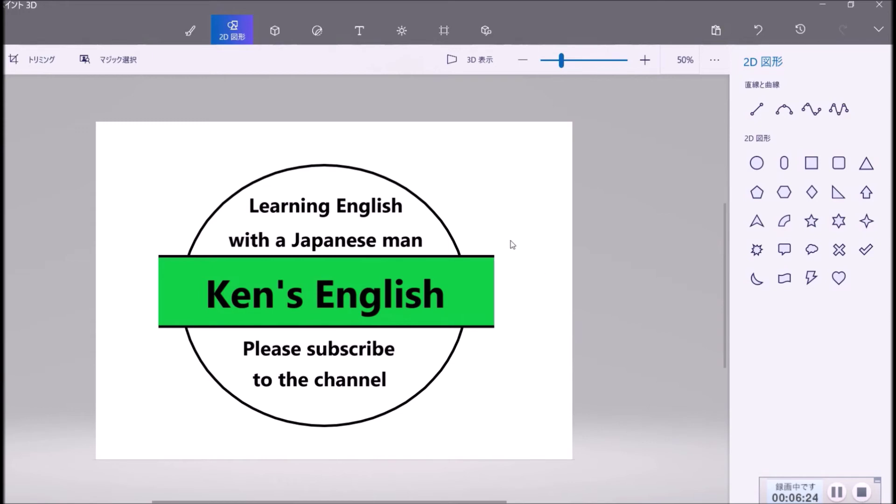
left_click(188, 29)
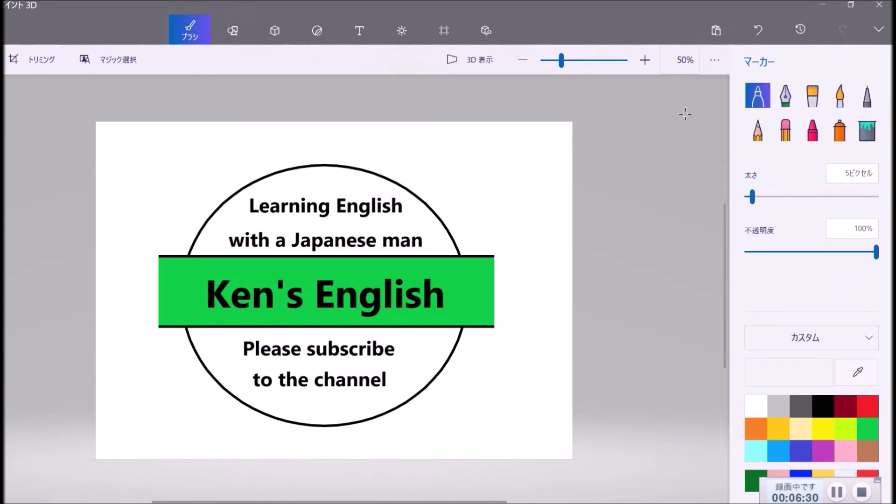
- Trial-fill the green bar and the gaps inside its letters with yellow
left_click(854, 130)
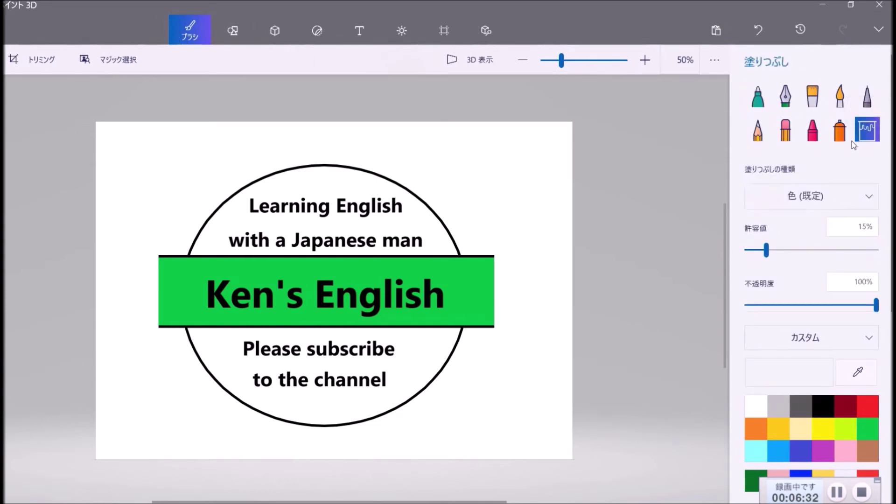
left_click(813, 427)
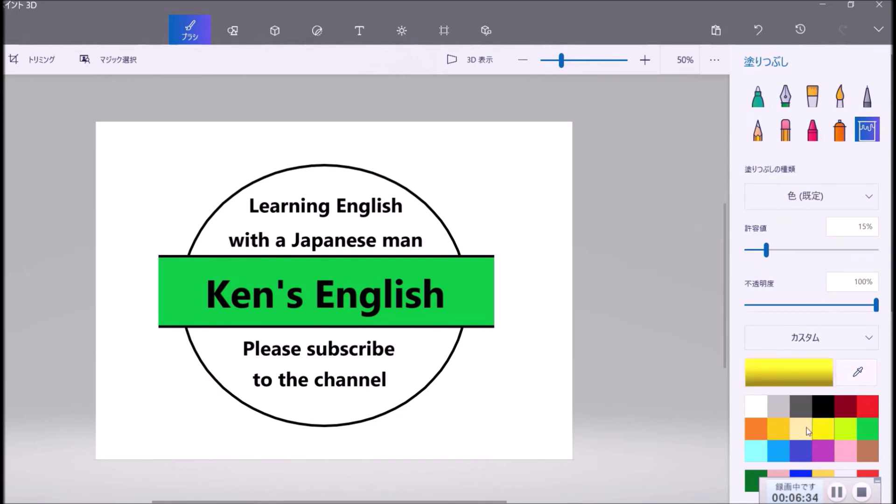
left_click(453, 280)
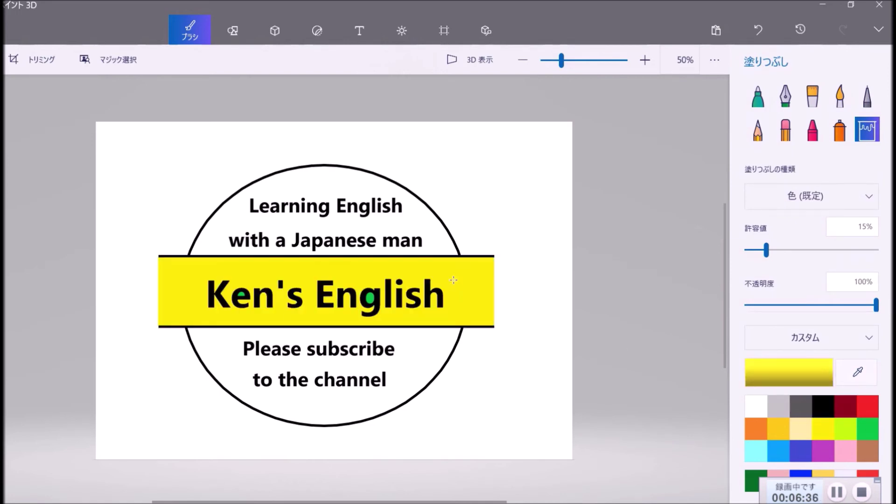
left_click(370, 299)
scroll(173, 287, "up", 2)
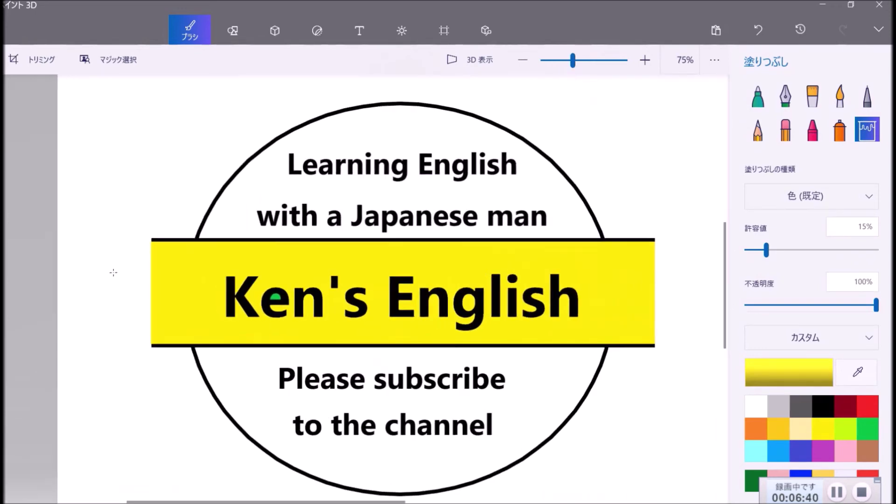
left_click(276, 297)
scroll(275, 297, "down", 2)
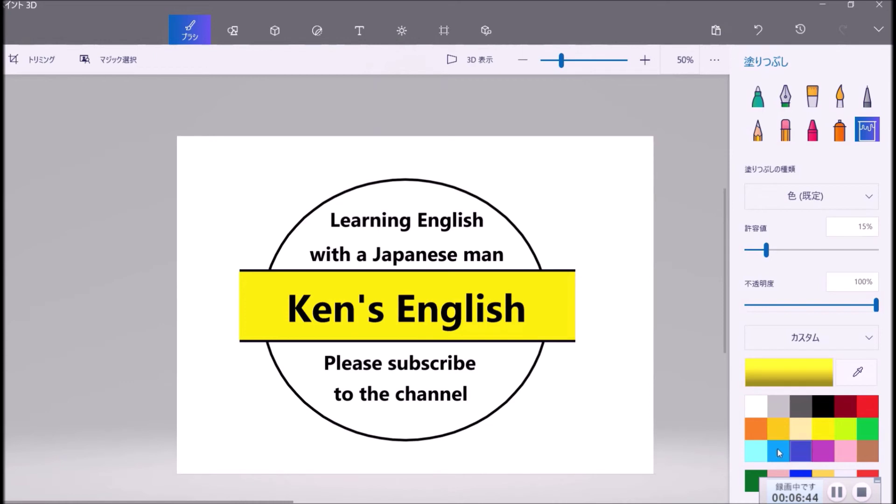
- Undo the yellow fill and fill the bar indigo blue instead
left_click(800, 451)
key("ctrl+z")
key("ctrl+z")
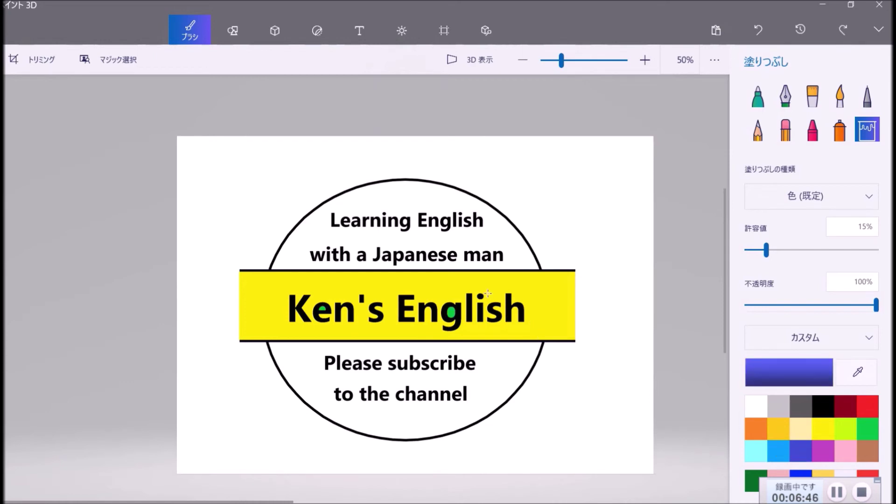
left_click(517, 295)
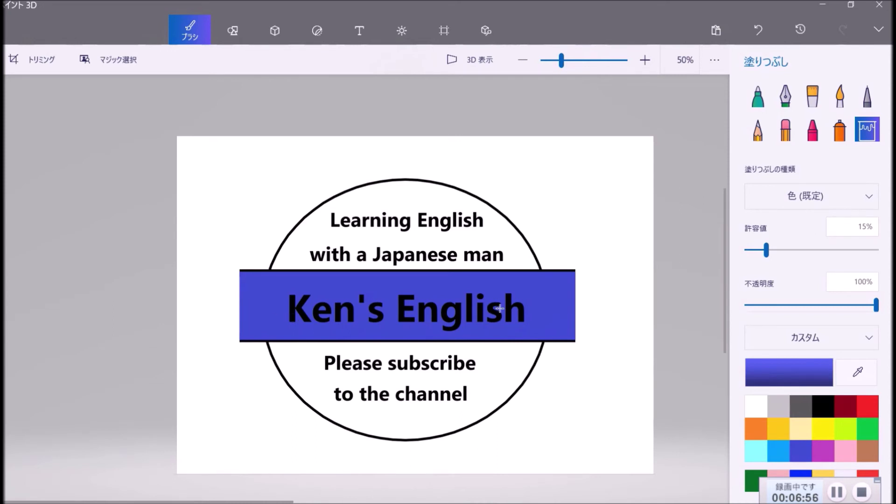
- Fill the letters of Ken's and the E, n, g of English white
left_click(749, 411)
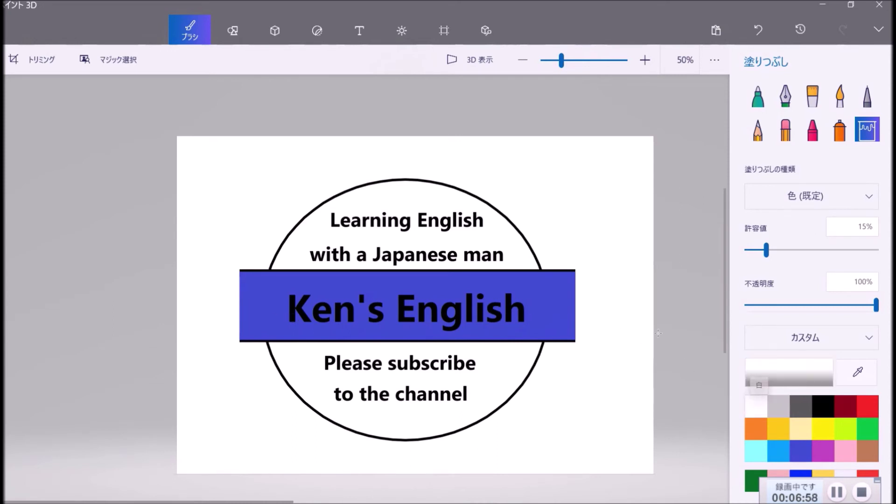
left_click(301, 309)
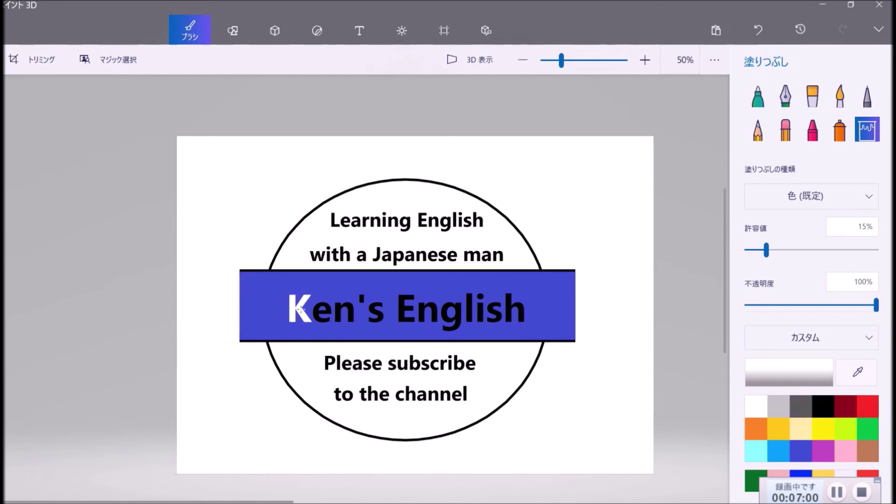
left_click(310, 307)
left_click(342, 305)
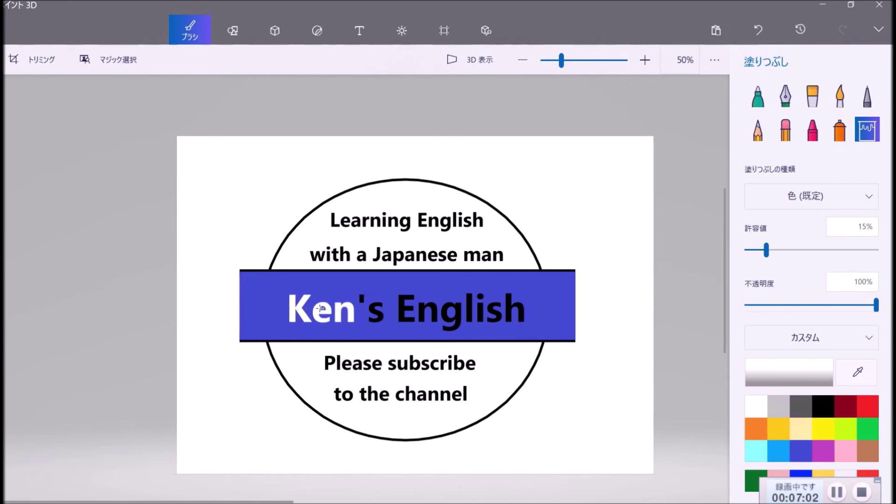
left_click(361, 301)
left_click(377, 305)
left_click(399, 310)
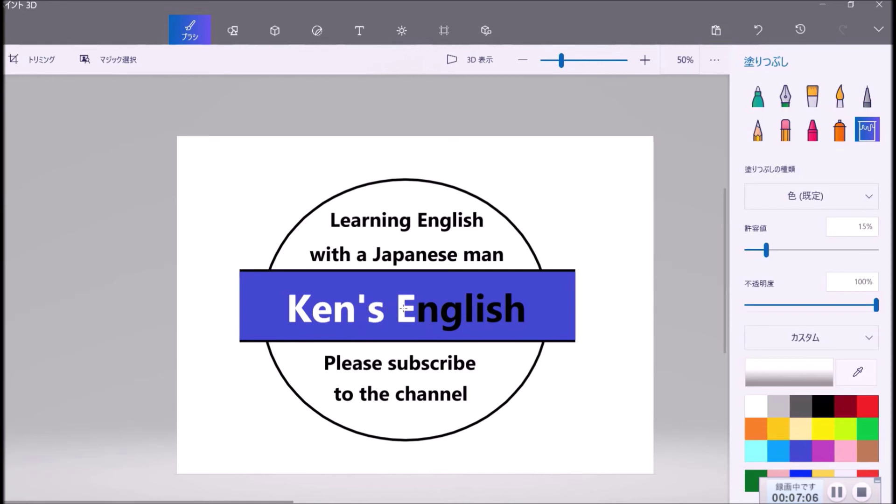
left_click(426, 312)
left_click(449, 310)
- Fill the remaining l, i, s, h white, undoing accidental bar fills
left_click(469, 310)
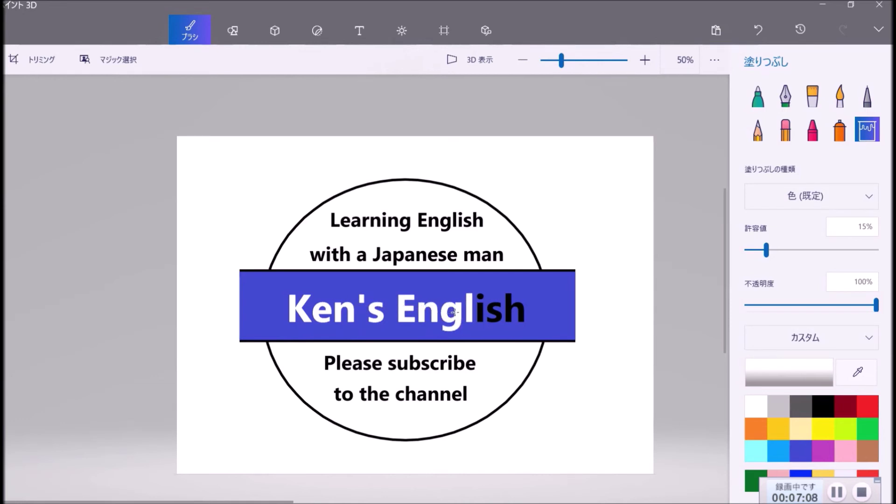
left_click(456, 310)
key("ctrl+z")
left_click(461, 299)
left_click(462, 297)
key("ctrl+z")
left_click(474, 307)
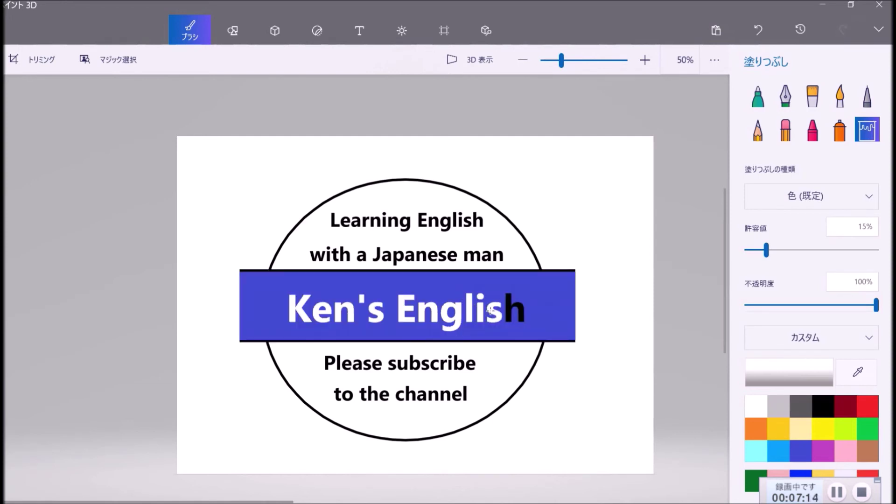
left_click(489, 310)
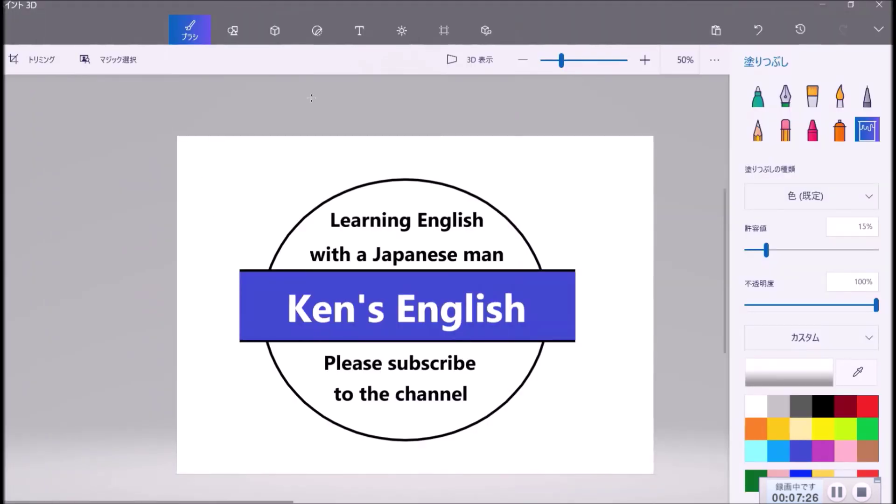
- Widen the canvas on both sides to 2078 × 1358 pixels and open Save as
left_click(429, 24)
left_click_drag(160, 303, 131, 304)
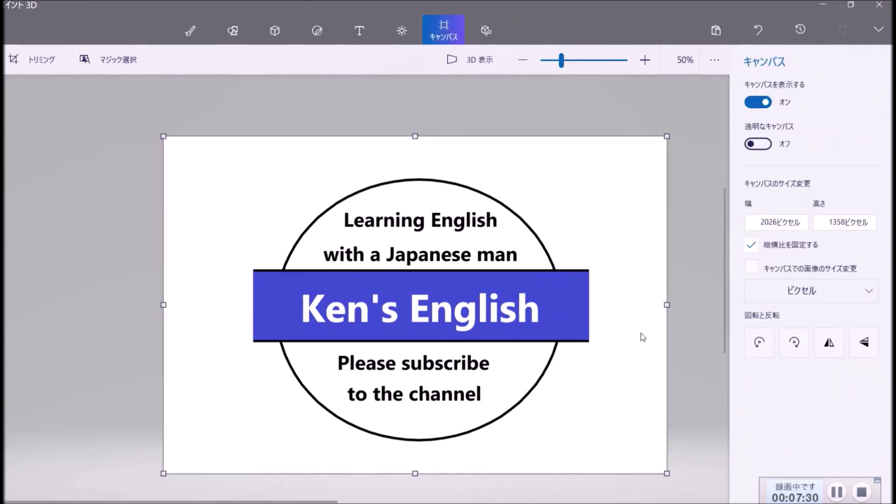
left_click_drag(653, 306, 666, 306)
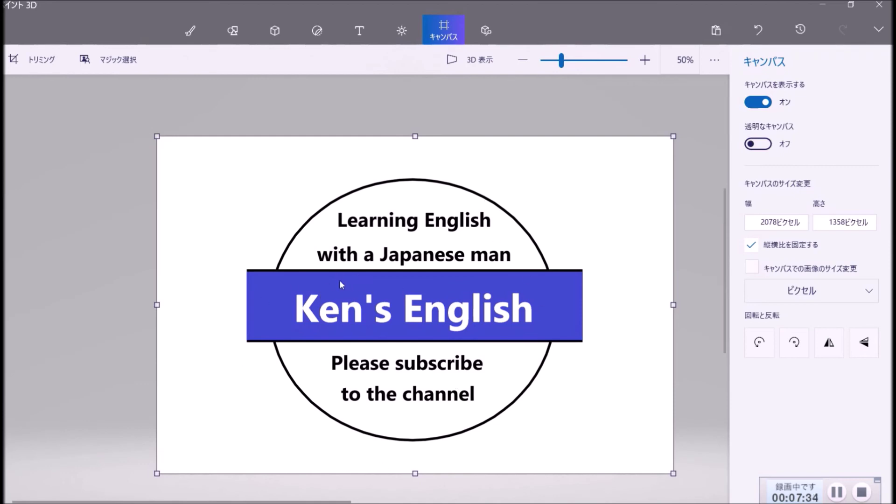
left_click(4, 28)
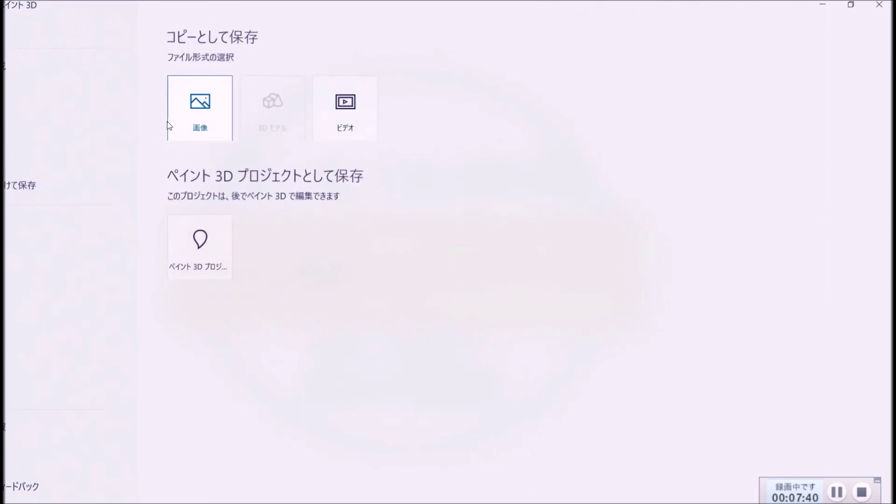
- Save the image as JPEG 'Ken's English Thumb nail' in the Desktop folder
left_click(169, 124)
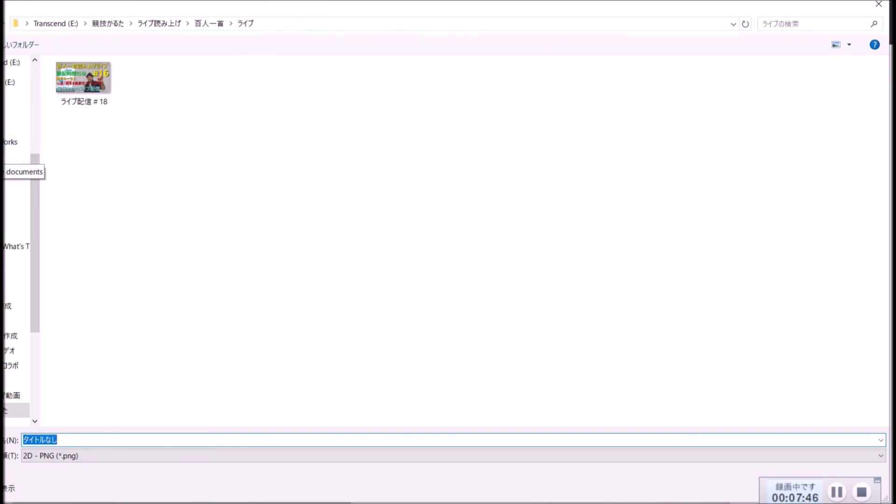
left_click(17, 156)
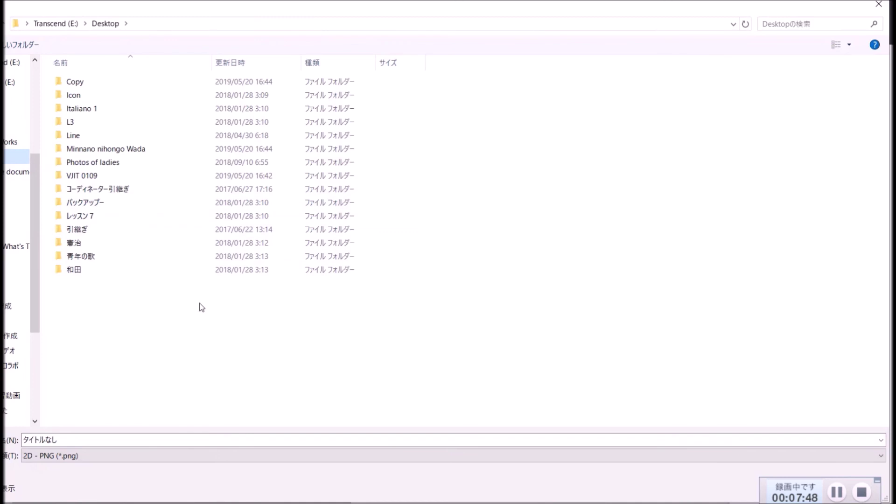
left_click(78, 455)
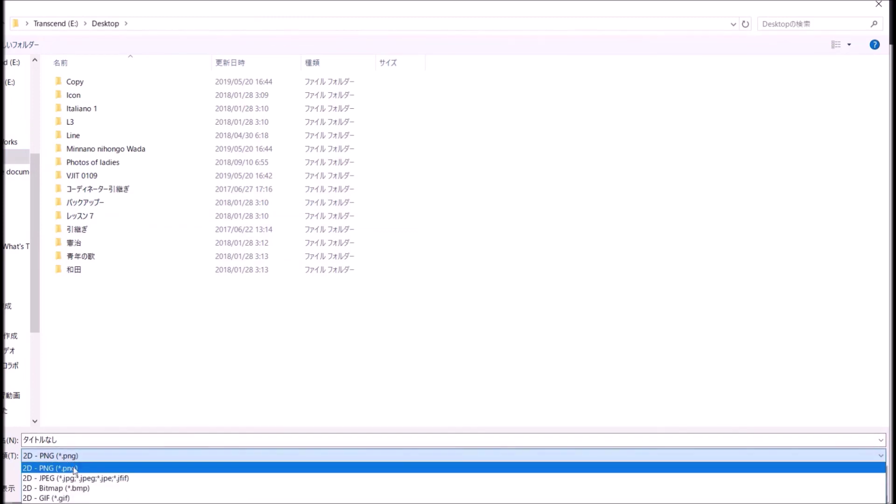
left_click(56, 478)
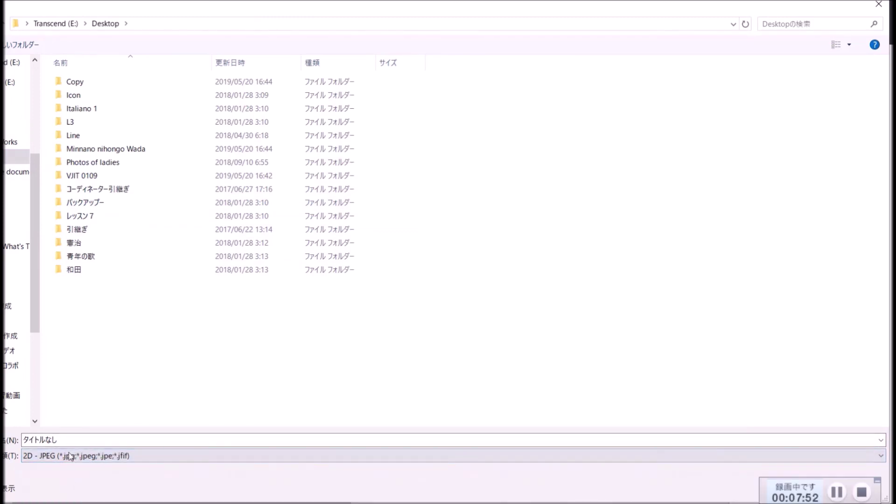
left_click(69, 440)
type("K")
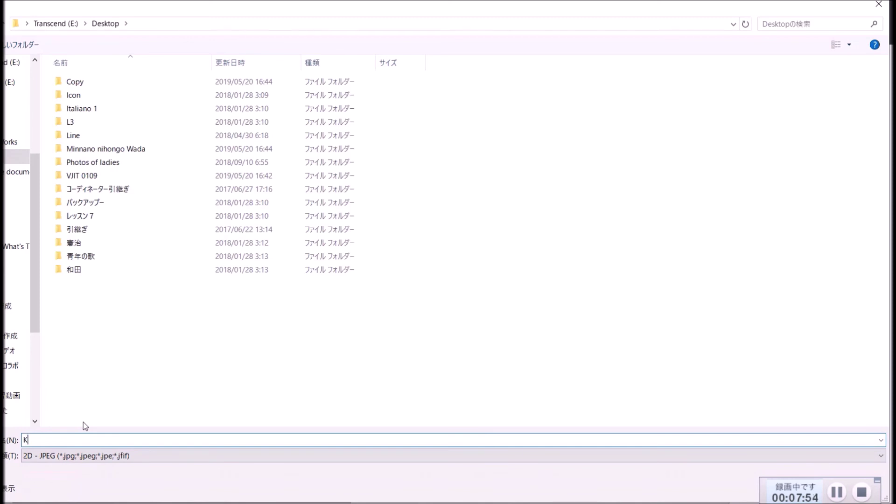
type("en's English Thumb nail")
key("Return")
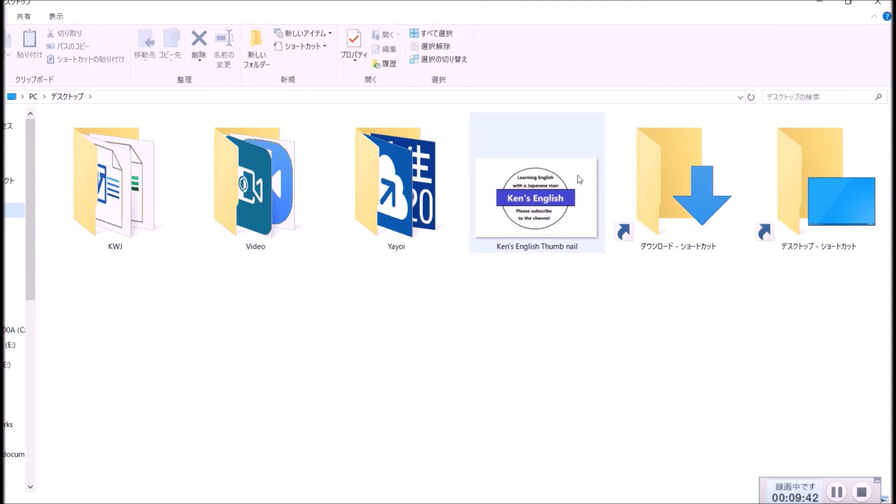
- Bring up the options for the 159 KB 'Ken's English Thumb nail' JPEG on the desktop
right_click(535, 215)
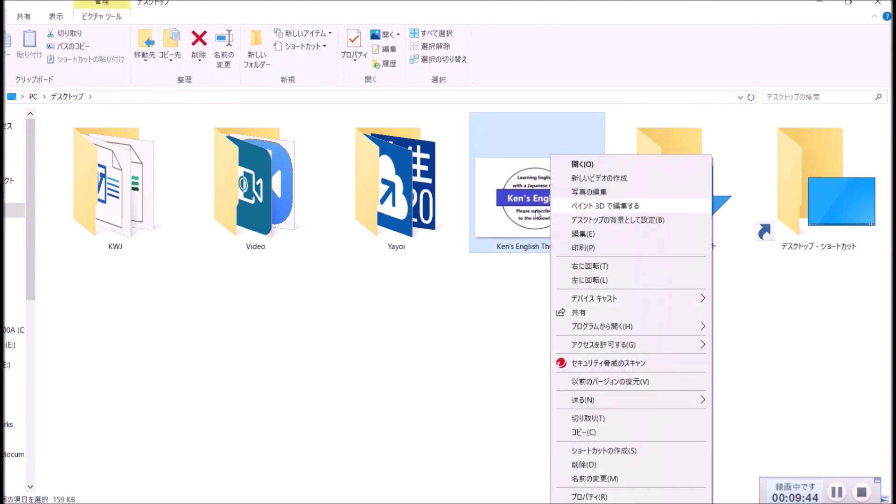